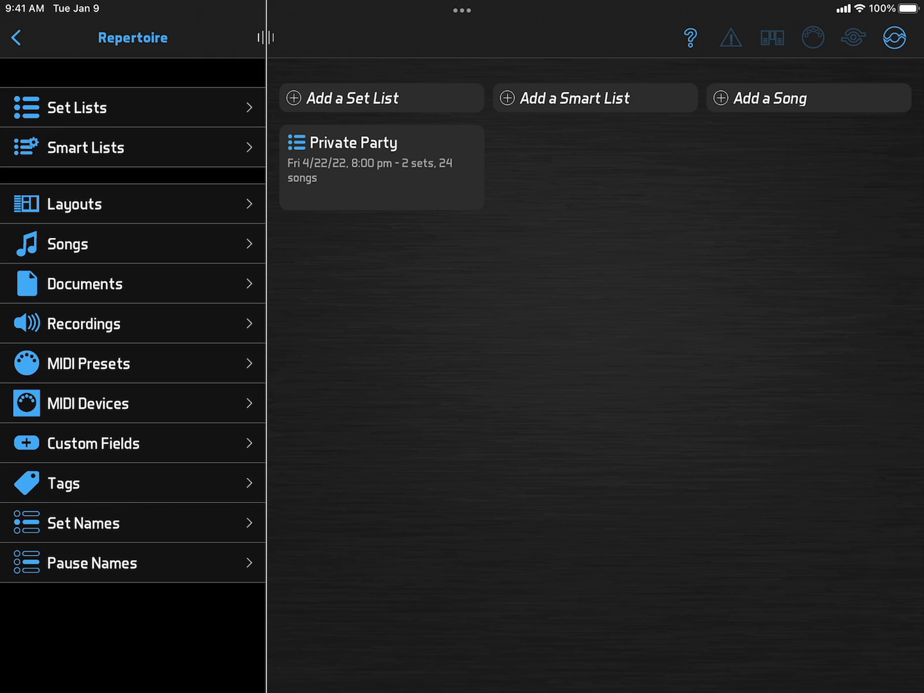
Start a new smart list named Rehearsal.
{"action": "left_click", "coordinate": [86, 147]}
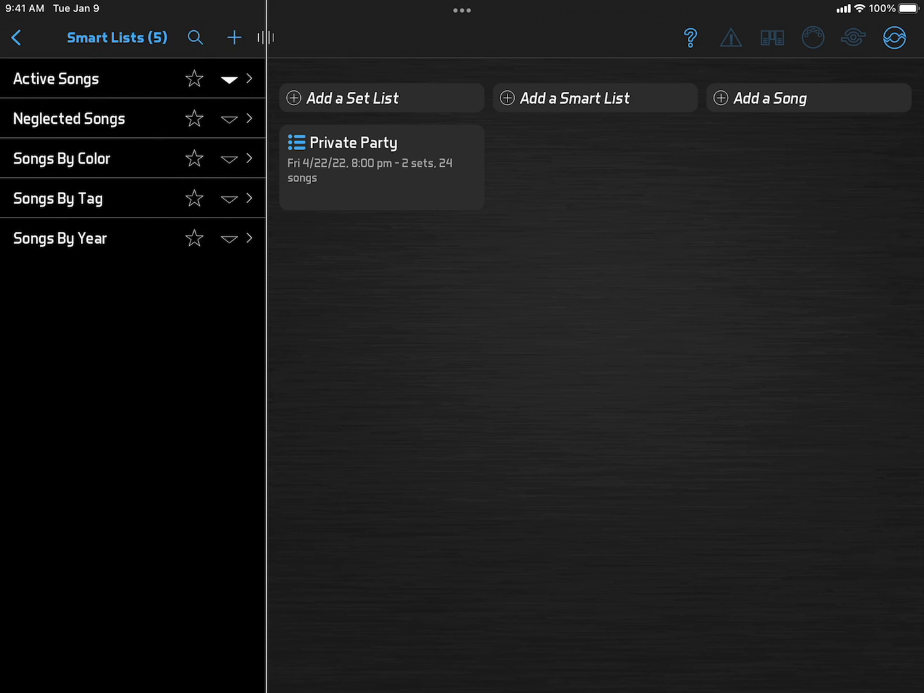
{"action": "left_click", "coordinate": [234, 37]}
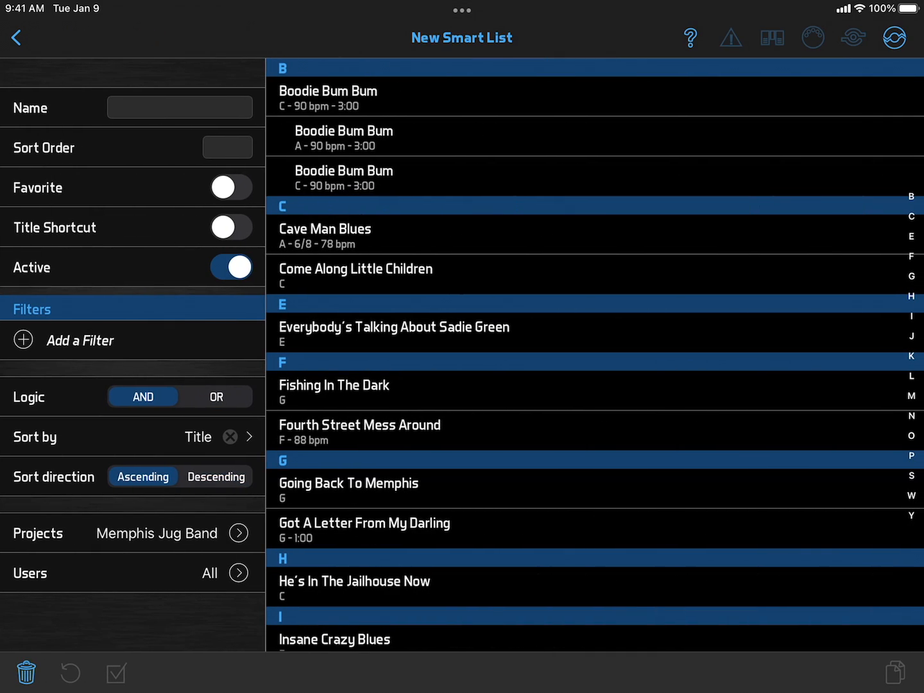
{"action": "type", "text": "Rehearsal"}
{"action": "key", "text": "Return"}
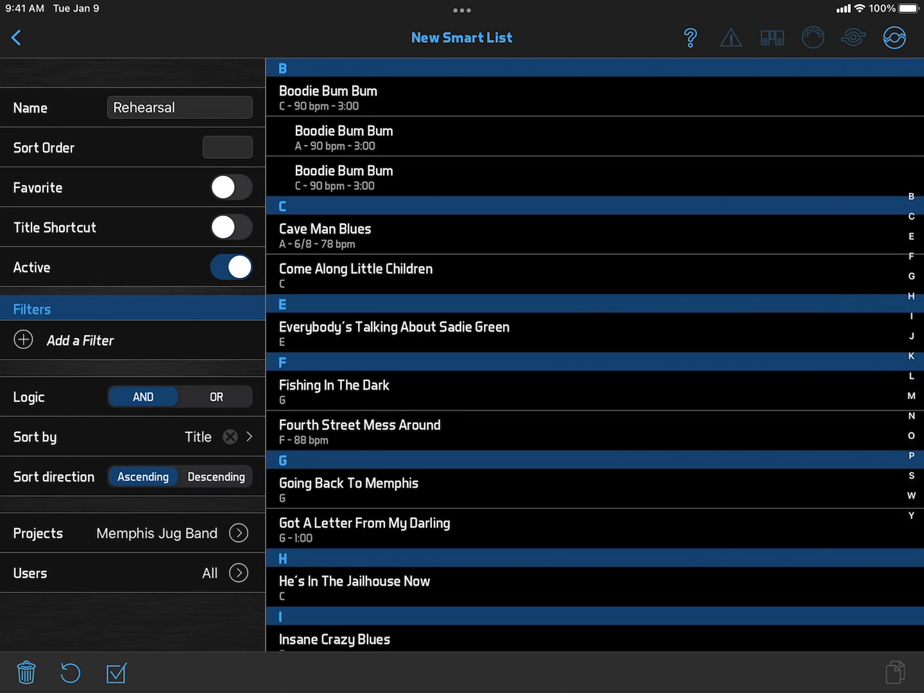
Add a filter Color Equals Orange and mark the smart list as a favorite.
{"action": "left_click", "coordinate": [80, 340]}
{"action": "left_click", "coordinate": [462, 150]}
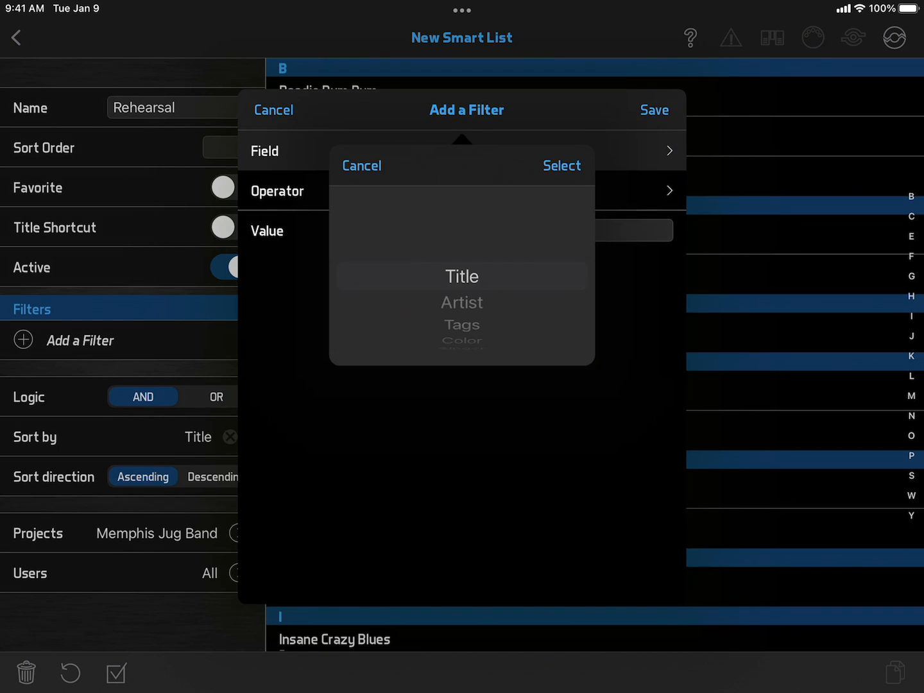
{"action": "left_click_drag", "start_coordinate": [462, 324], "coordinate": [462, 249]}
{"action": "left_click", "coordinate": [562, 166]}
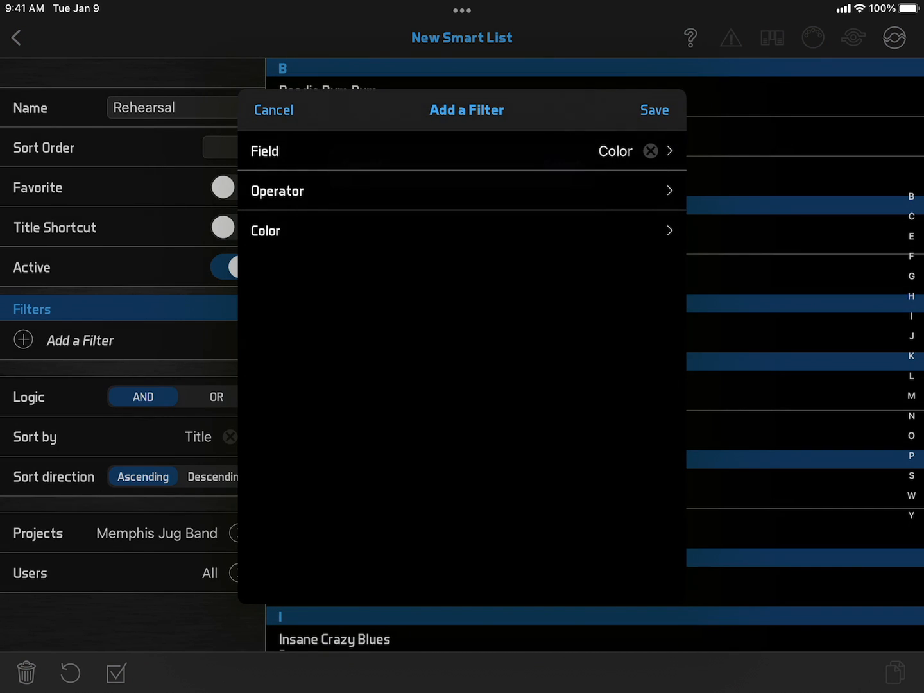
{"action": "left_click", "coordinate": [462, 191]}
{"action": "left_click_drag", "start_coordinate": [462, 365], "coordinate": [462, 316]}
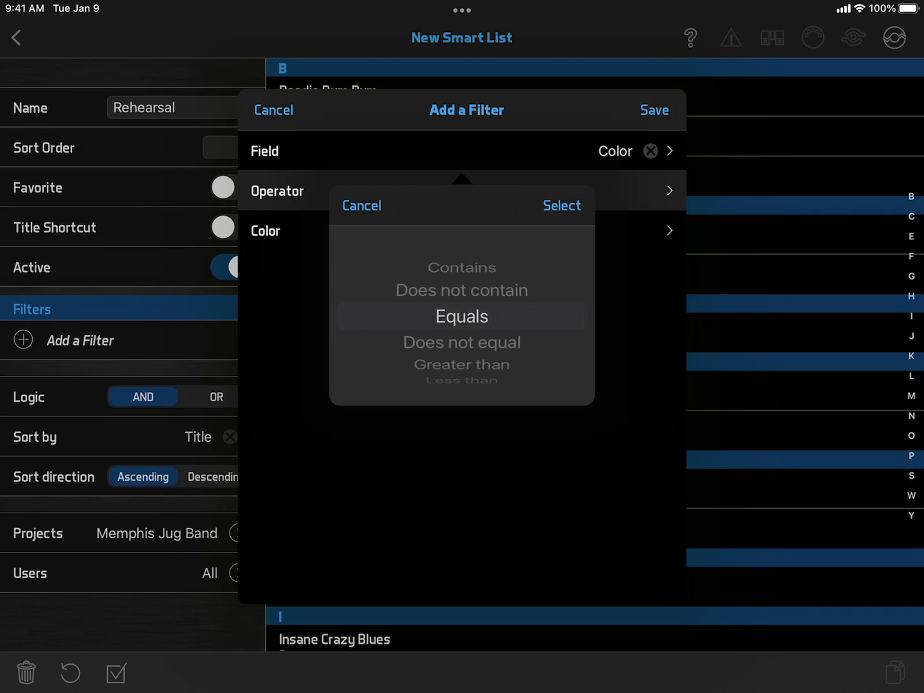
{"action": "left_click", "coordinate": [563, 206]}
{"action": "left_click", "coordinate": [462, 230]}
{"action": "left_click_drag", "start_coordinate": [462, 383], "coordinate": [462, 357]}
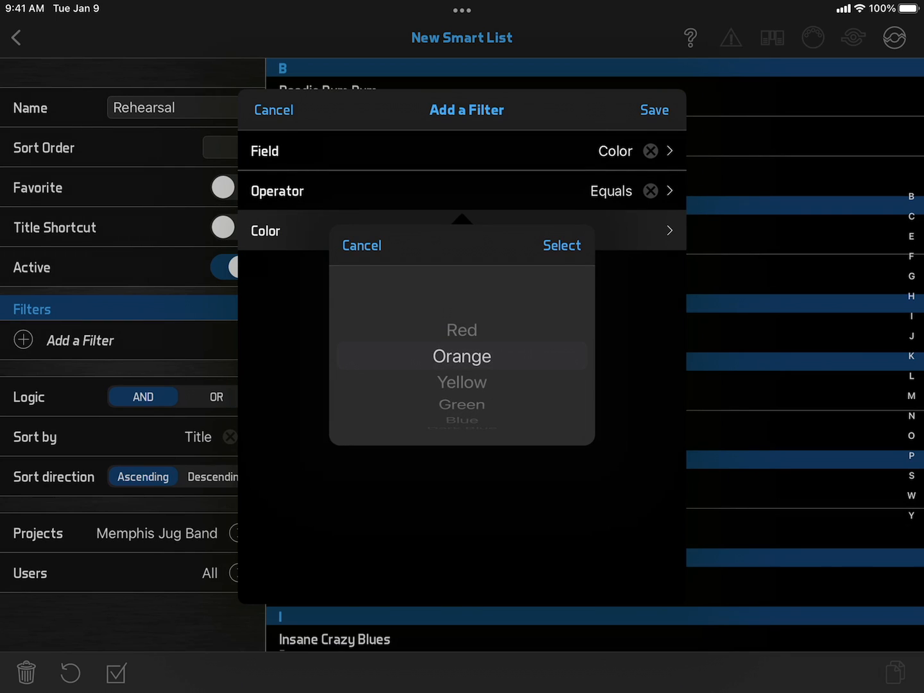
{"action": "left_click", "coordinate": [562, 246]}
{"action": "left_click", "coordinate": [655, 110]}
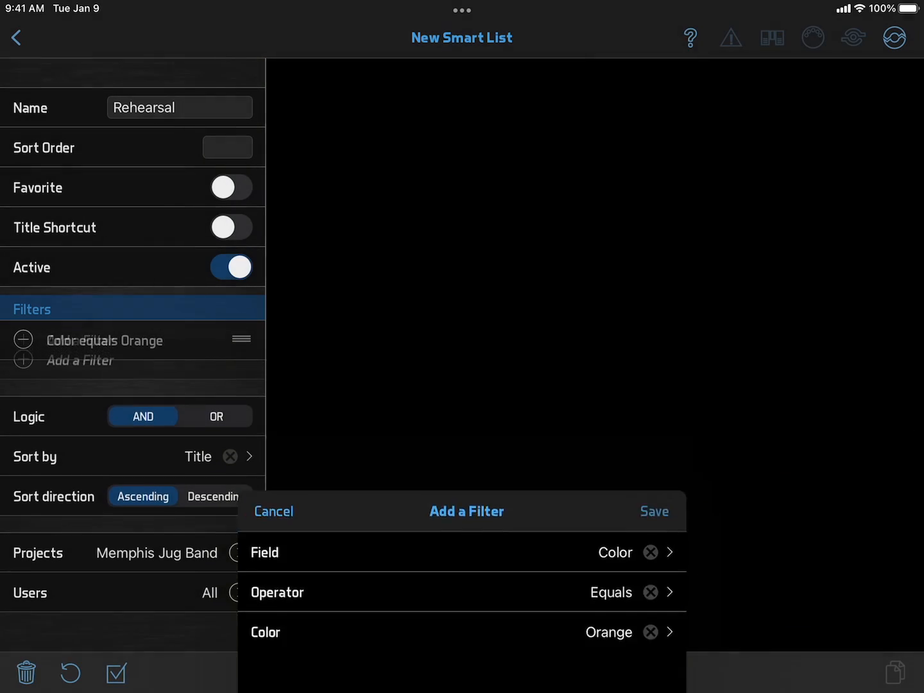
{"action": "left_click", "coordinate": [231, 187]}
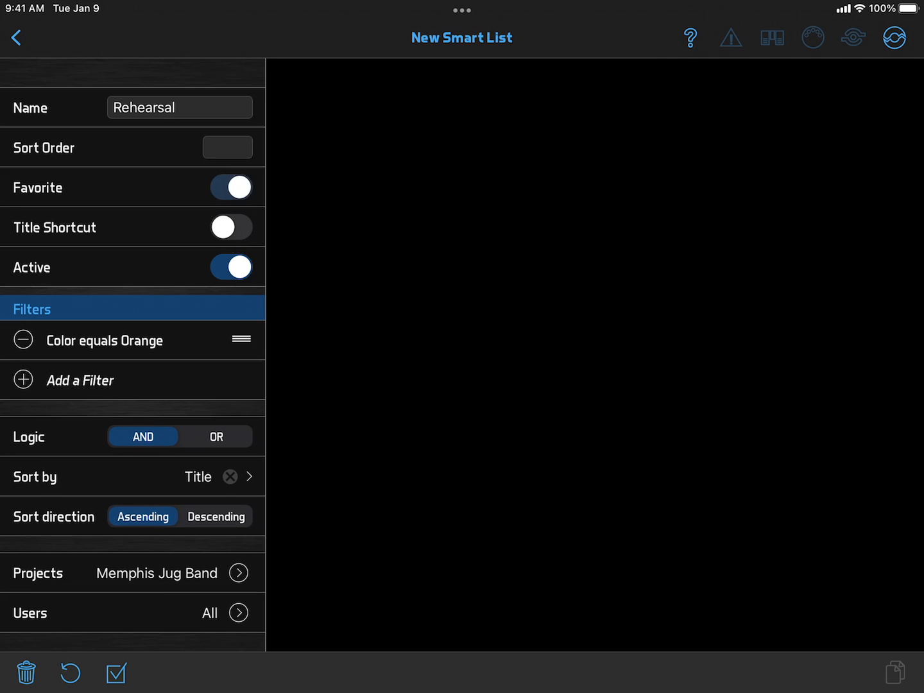
Save the Rehearsal smart list and return to the full Songs list.
{"action": "left_click", "coordinate": [116, 673]}
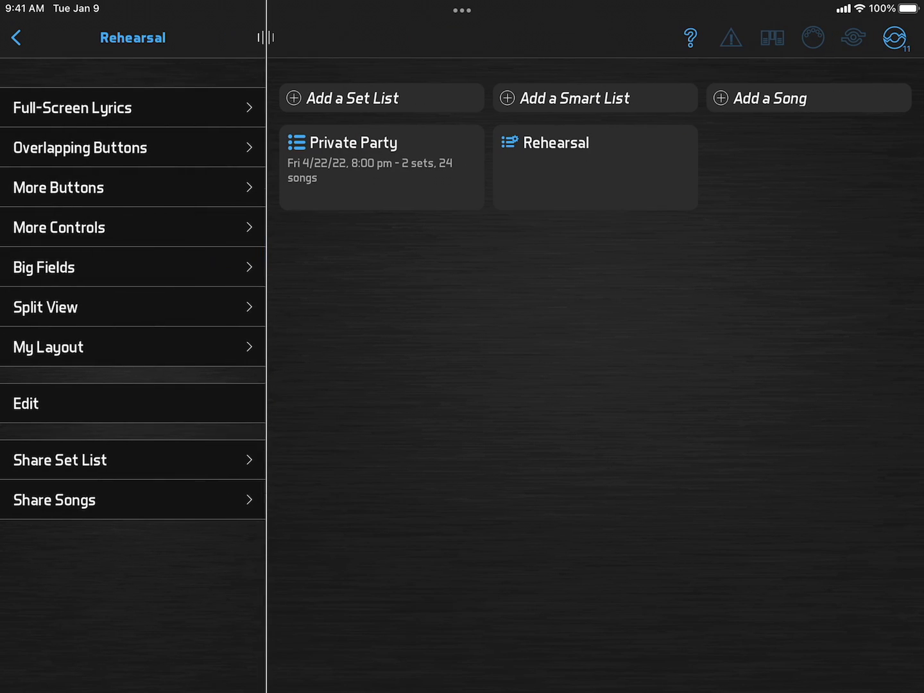
{"action": "left_click", "coordinate": [16, 36]}
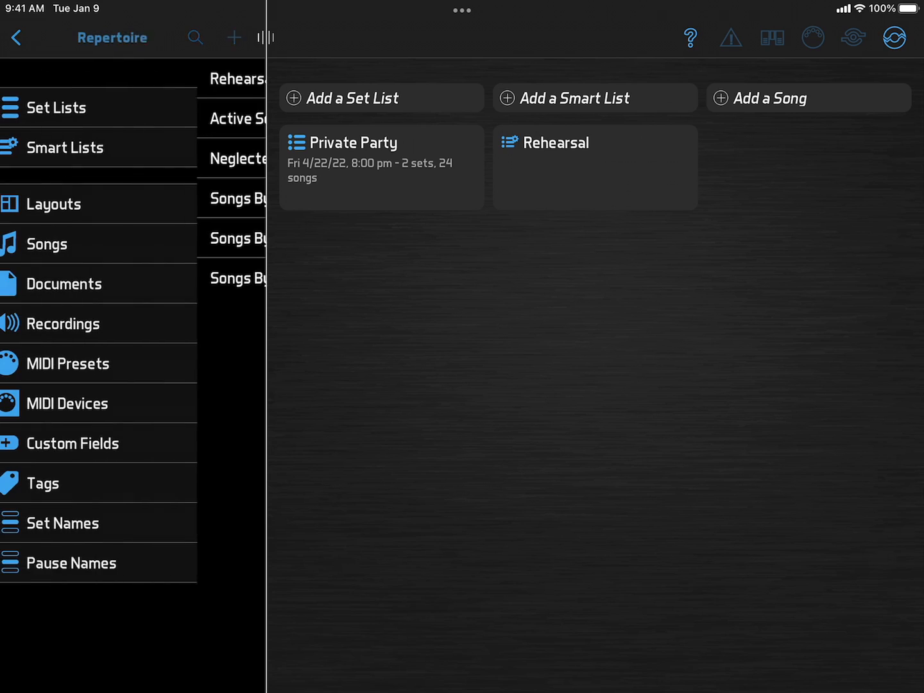
{"action": "left_click", "coordinate": [41, 243]}
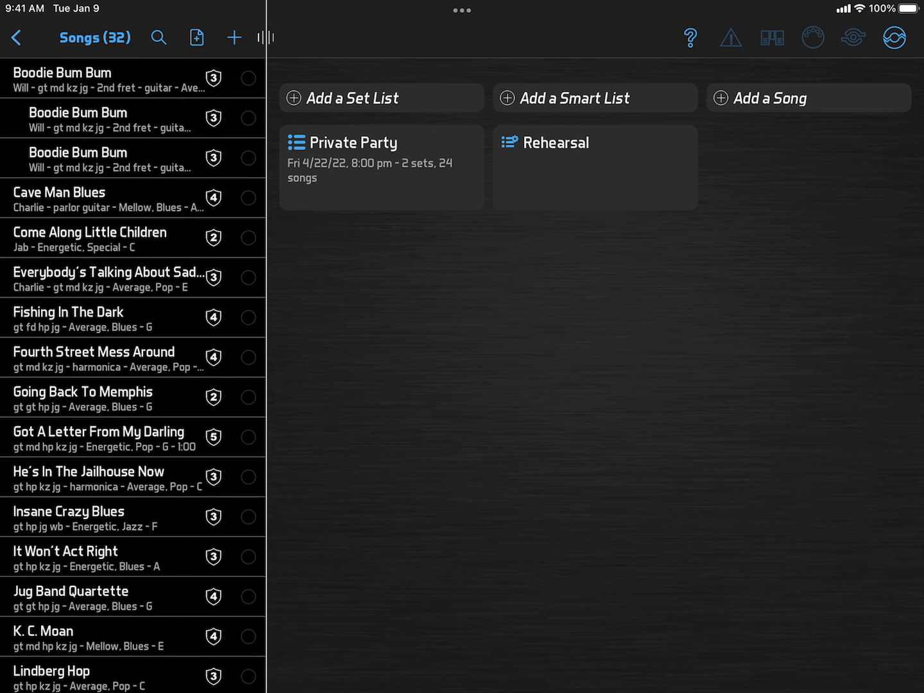
Colour Cave Man Blues, Fishing In The Dark and Got A Letter From My Darling orange.
{"action": "left_click", "coordinate": [247, 198]}
{"action": "left_click", "coordinate": [150, 371]}
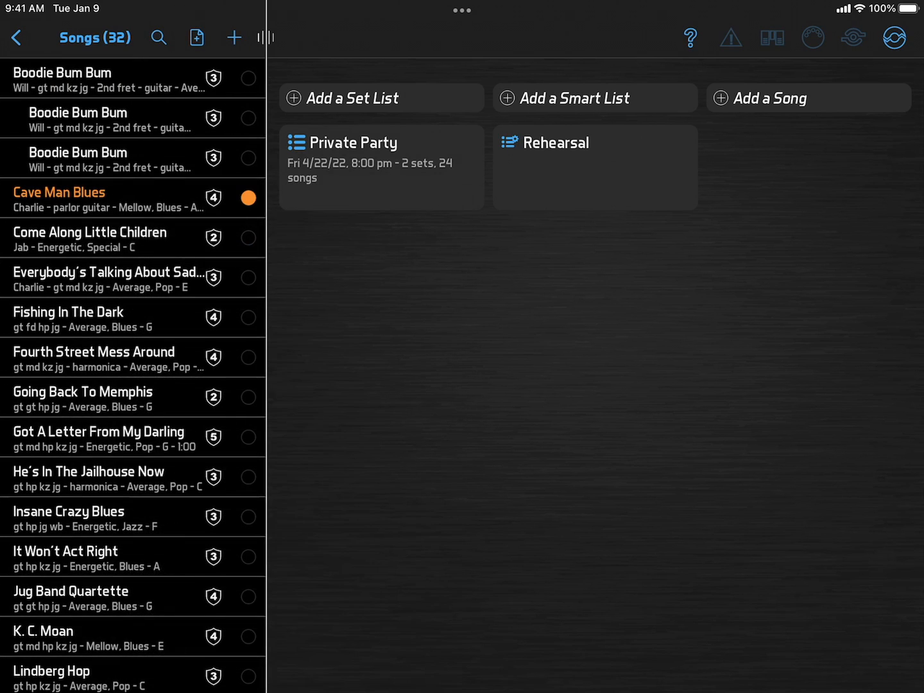
{"action": "left_click", "coordinate": [248, 317]}
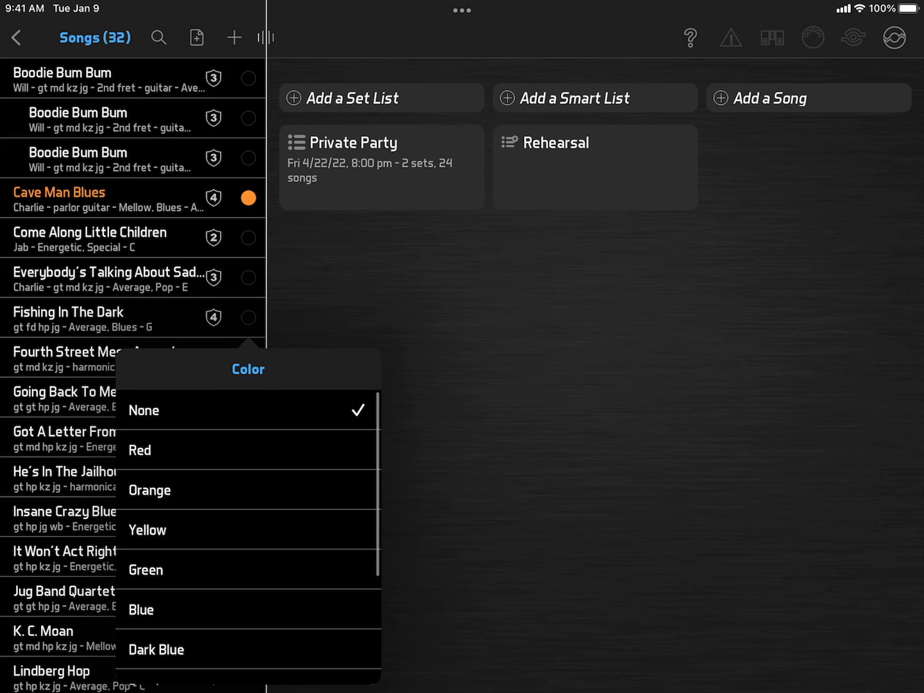
{"action": "left_click", "coordinate": [149, 490]}
{"action": "left_click", "coordinate": [248, 437]}
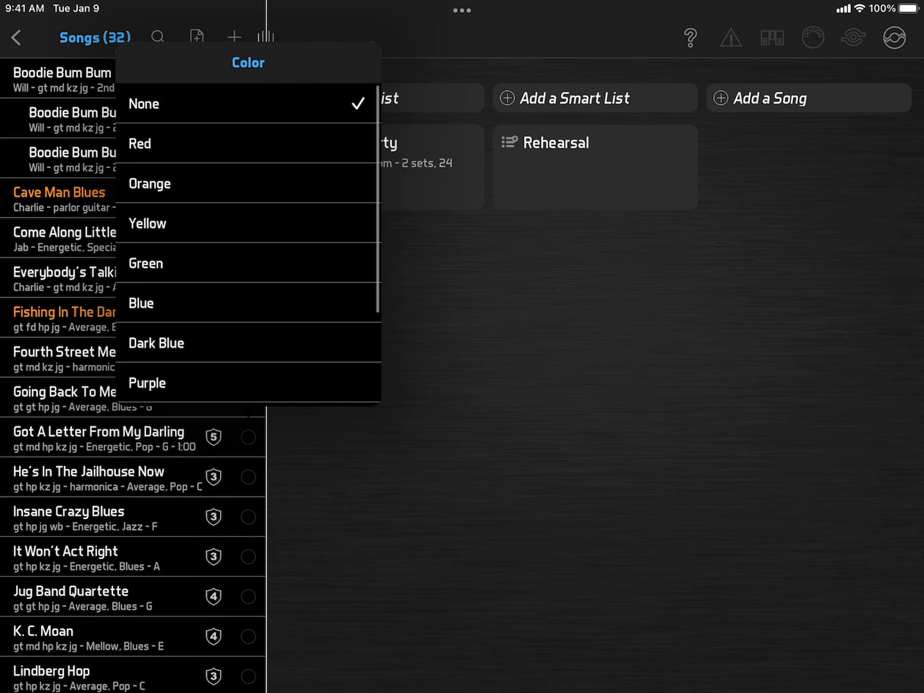
{"action": "left_click", "coordinate": [149, 183]}
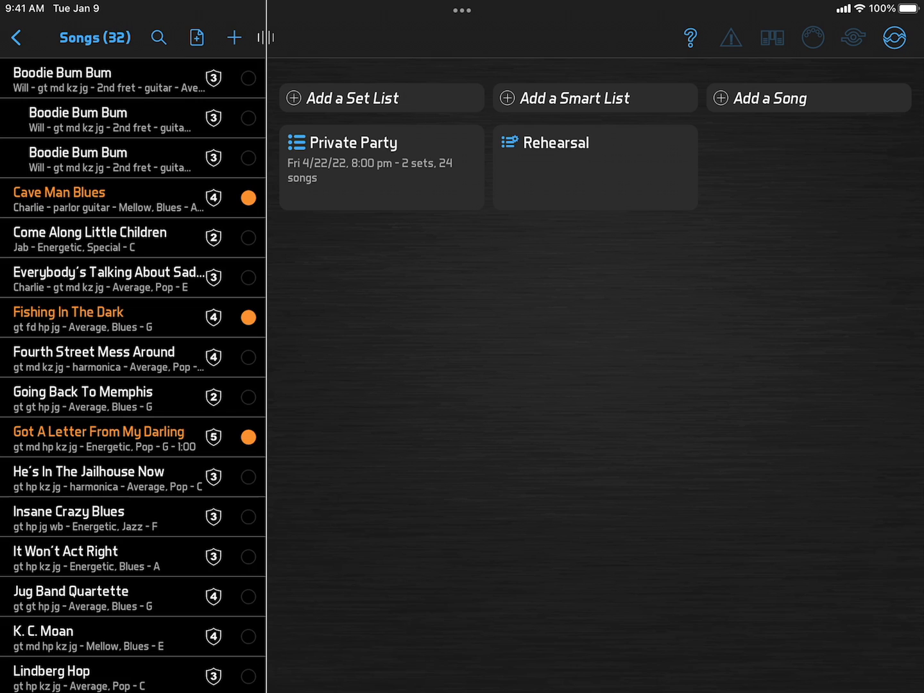
{"action": "left_click", "coordinate": [16, 37]}
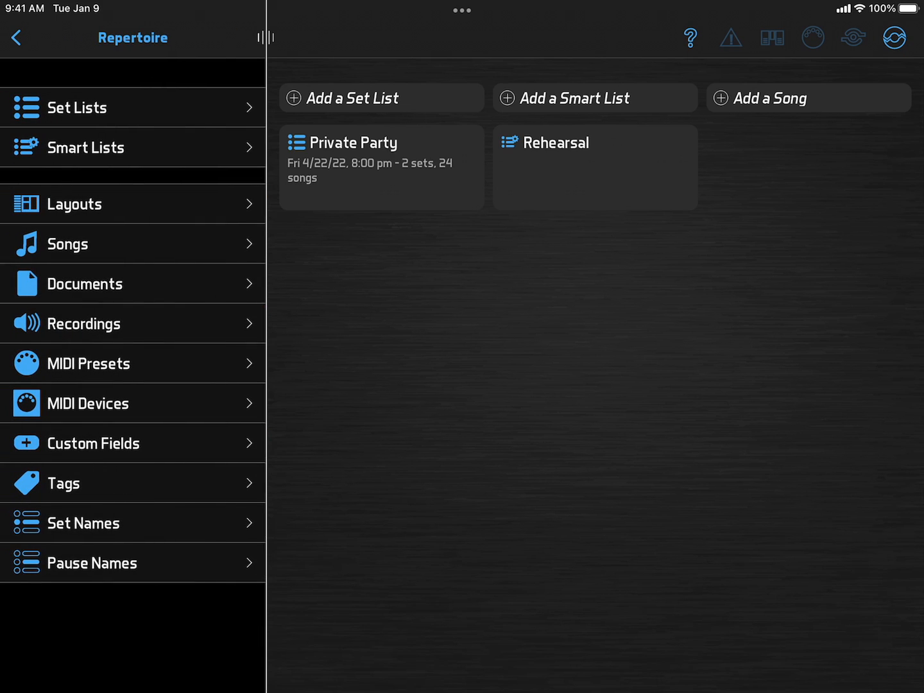
Browse the Rehearsal smart list's songs, ending on Fishing In The Dark.
{"action": "left_click", "coordinate": [556, 142]}
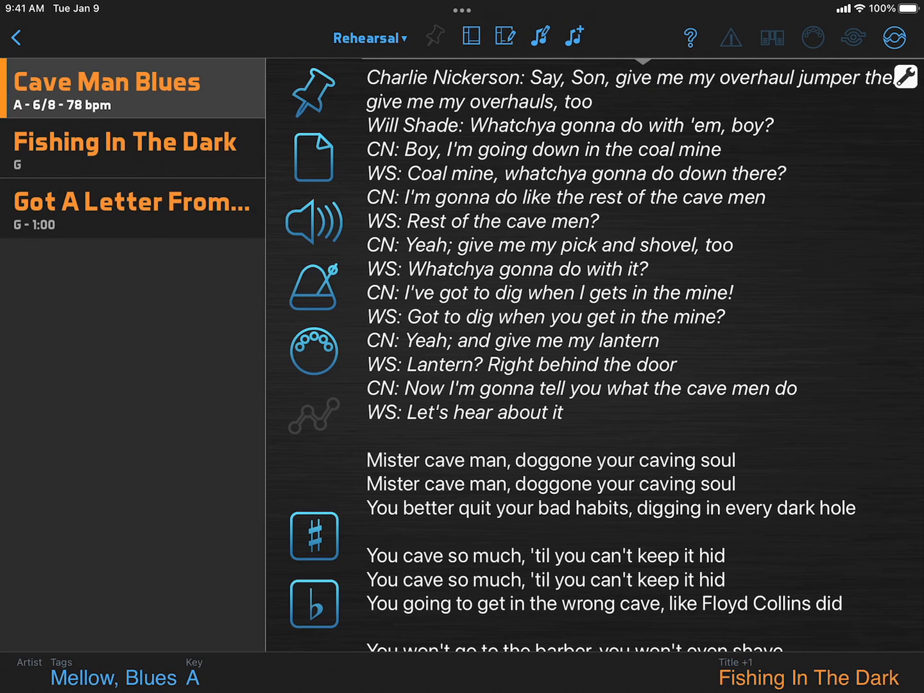
{"action": "left_click", "coordinate": [125, 147]}
{"action": "left_click", "coordinate": [130, 208]}
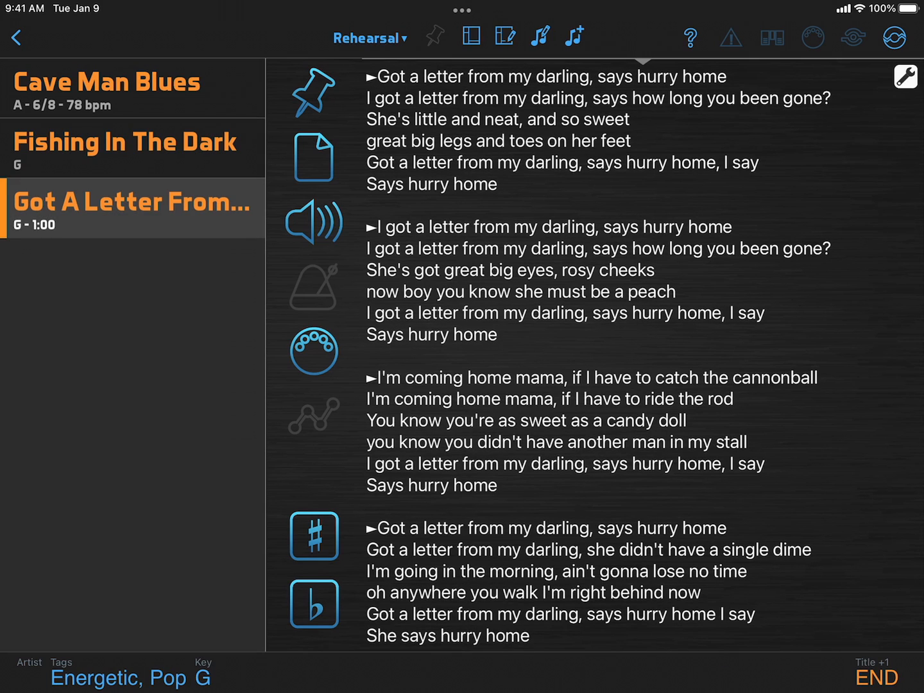
{"action": "left_click", "coordinate": [125, 148]}
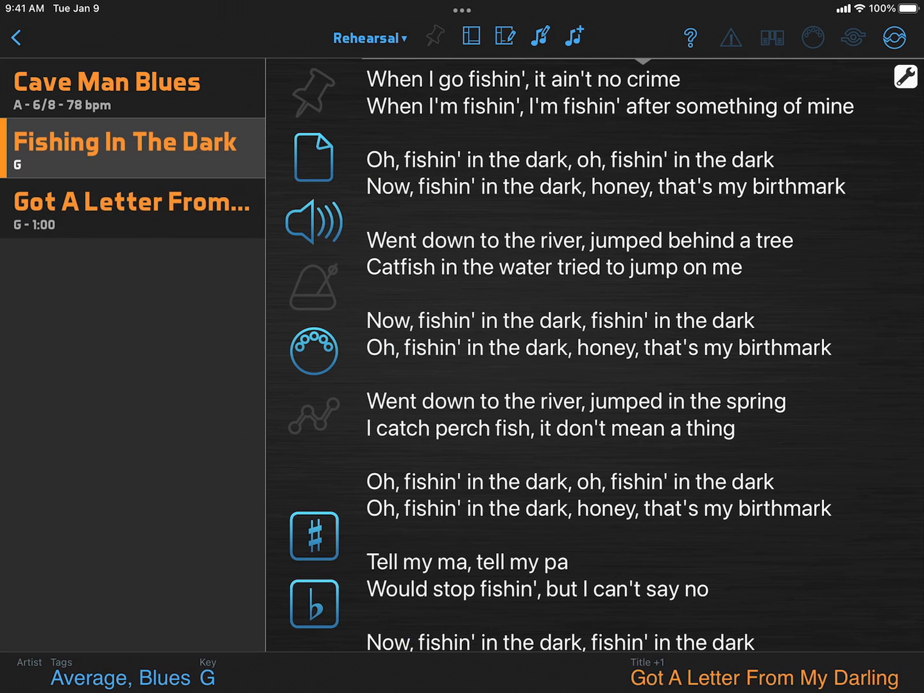
Clear Fishing In The Dark's orange colour and save so it leaves Rehearsal.
{"action": "left_click", "coordinate": [541, 37]}
{"action": "left_click", "coordinate": [738, 457]}
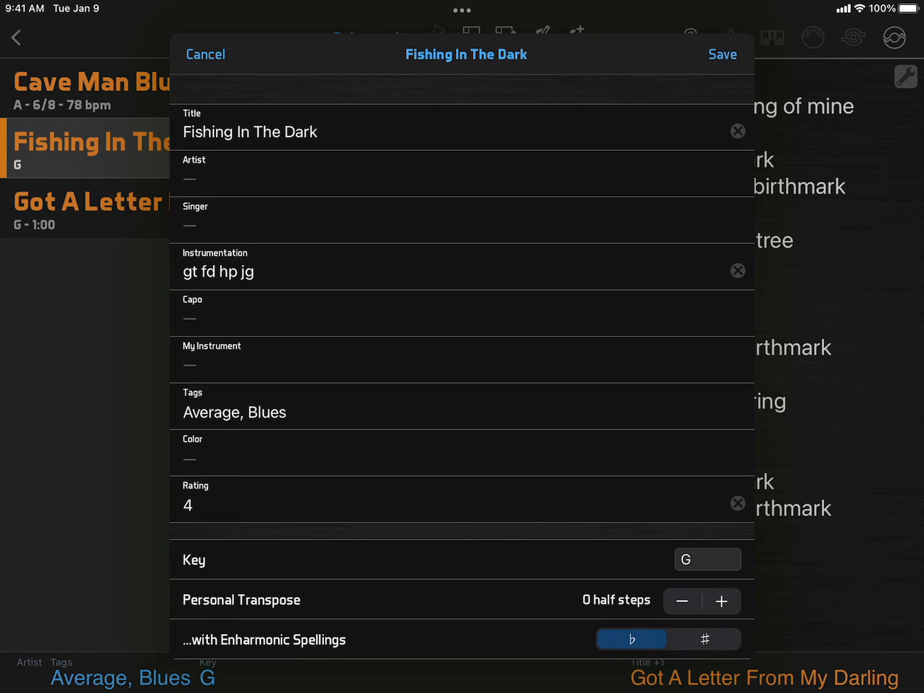
{"action": "left_click", "coordinate": [723, 54]}
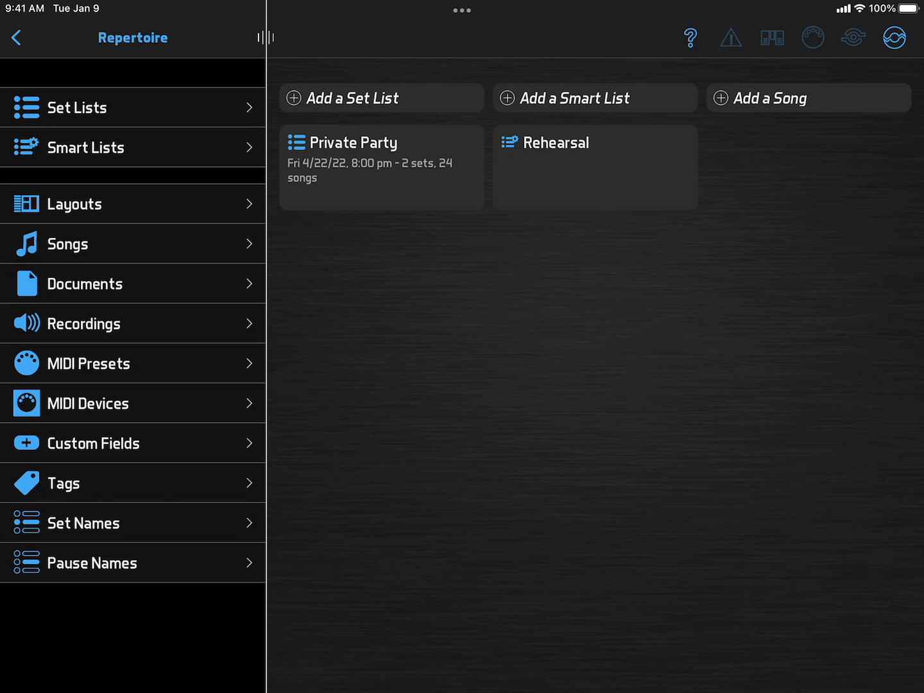
View the Backup Songs set list's details, then return to the set lists.
{"action": "left_click", "coordinate": [133, 107]}
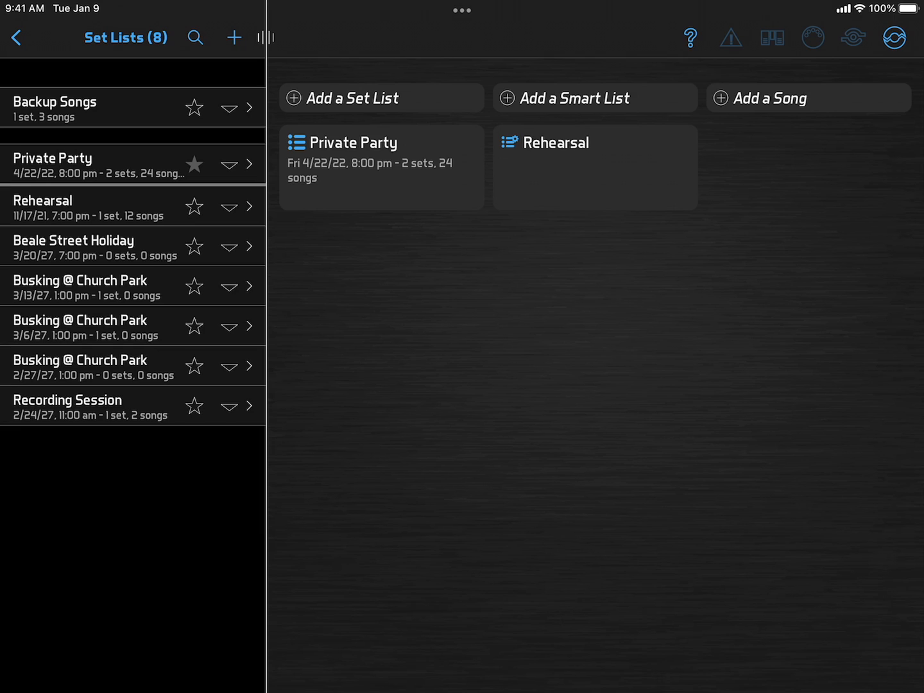
{"action": "left_click", "coordinate": [228, 107]}
{"action": "left_click", "coordinate": [50, 204]}
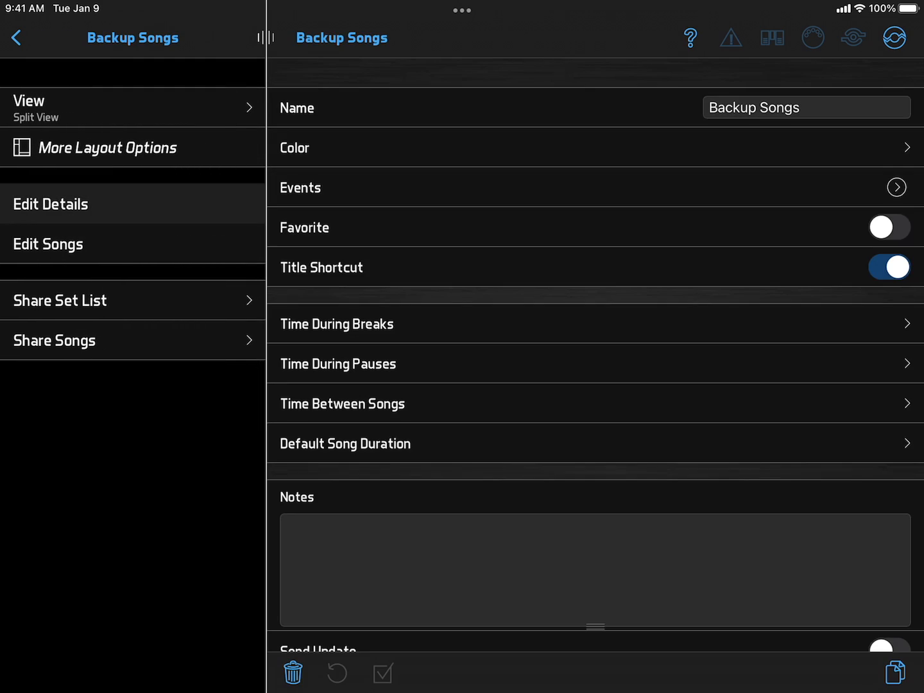
{"action": "left_click", "coordinate": [15, 37]}
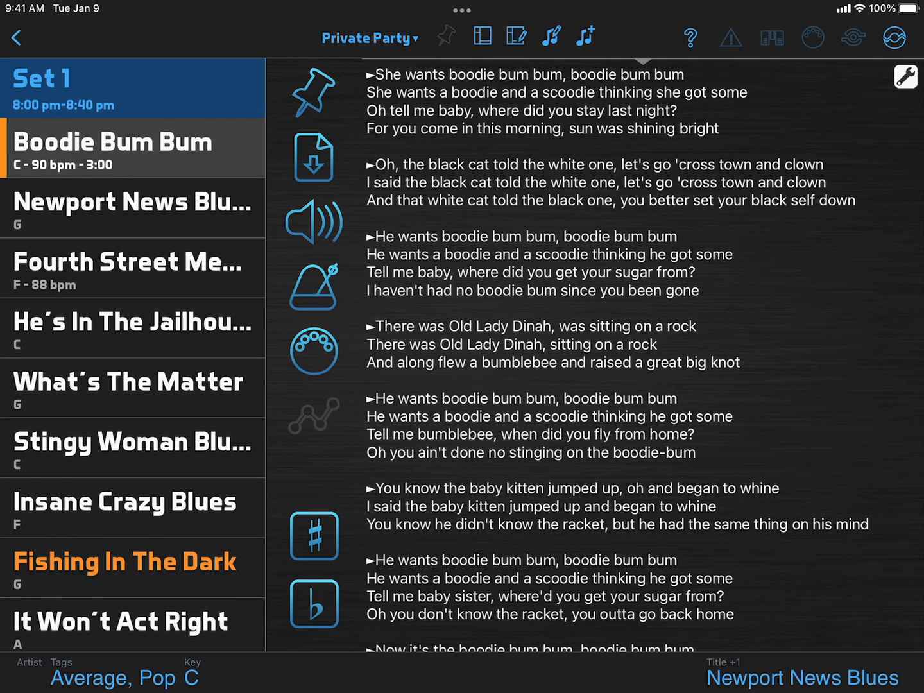
Switch to the Backup Songs set list and browse its songs including On The Road Again.
{"action": "left_click", "coordinate": [369, 38]}
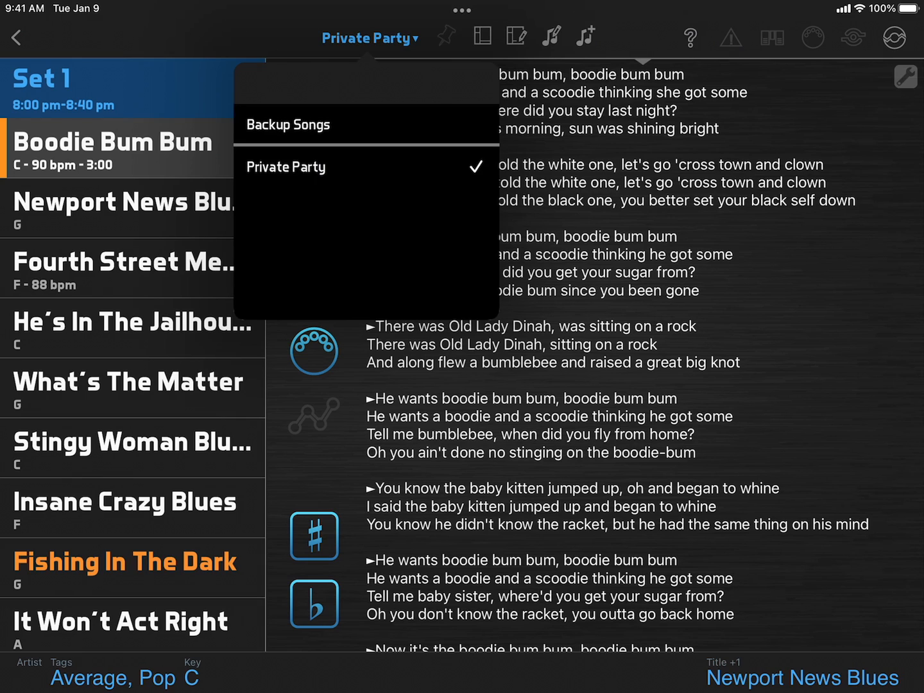
{"action": "left_click", "coordinate": [289, 124]}
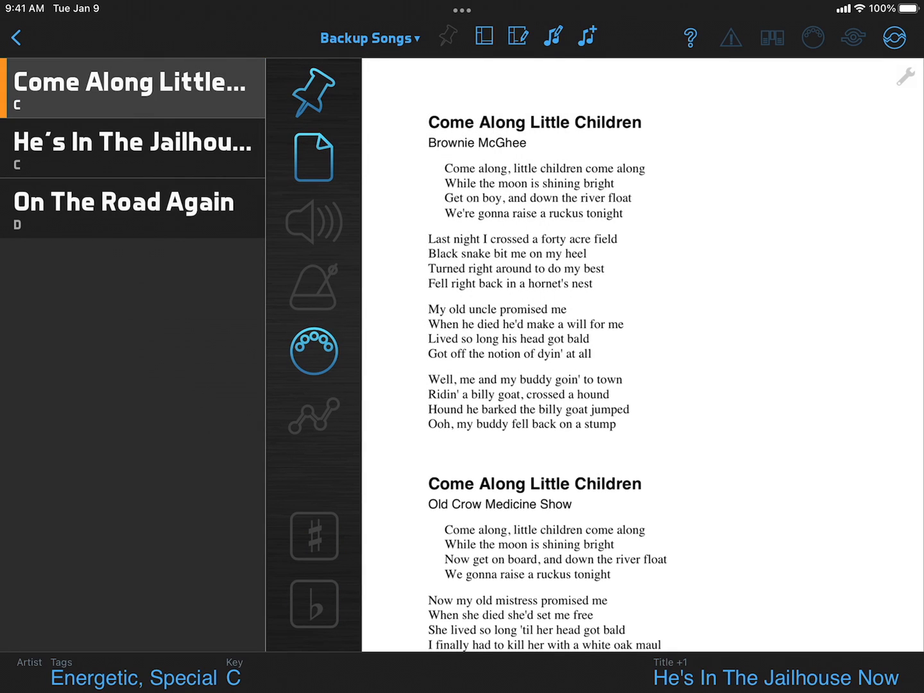
{"action": "left_click", "coordinate": [129, 147]}
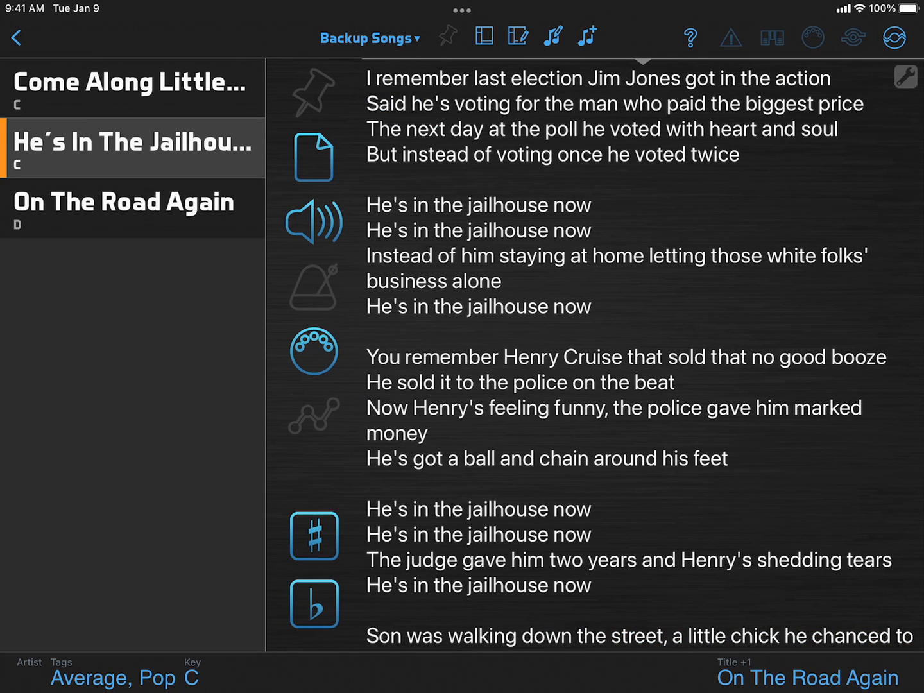
{"action": "left_click", "coordinate": [130, 208]}
Switch the playing set list to Private Party.
{"action": "left_click", "coordinate": [366, 39]}
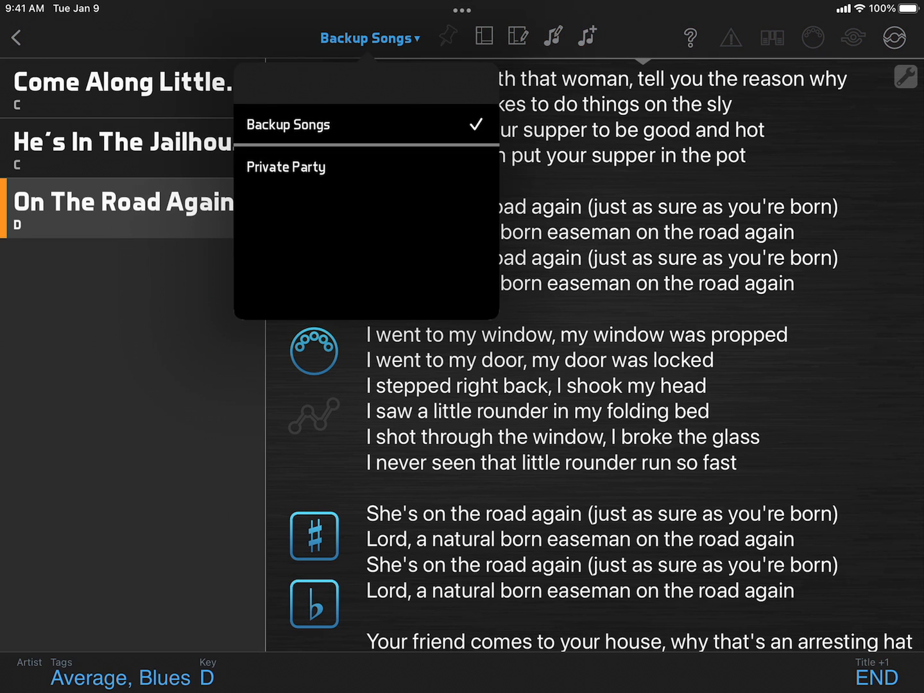
{"action": "left_click", "coordinate": [287, 167]}
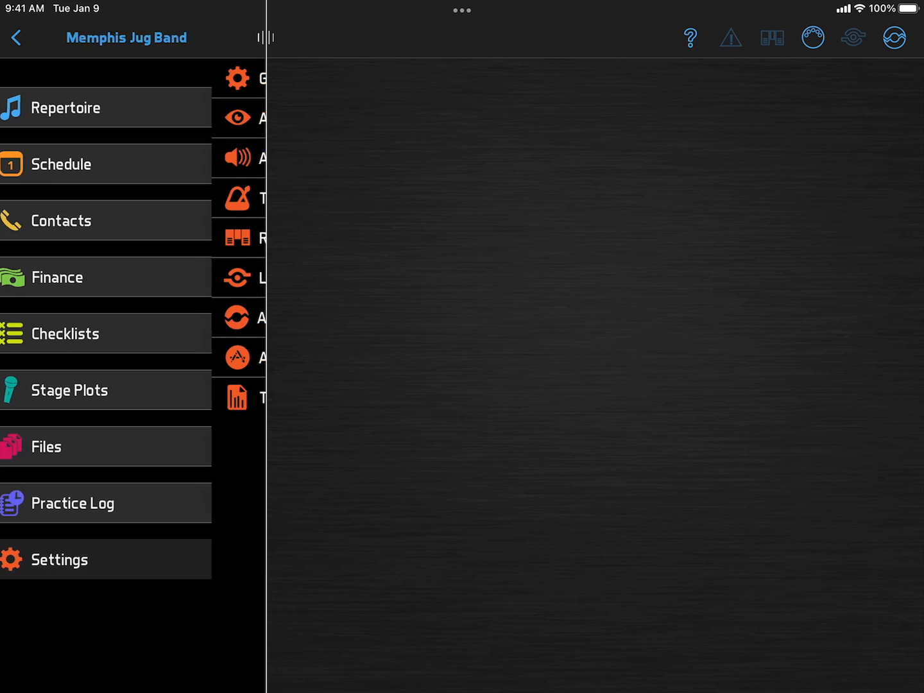
In Remote Control settings, map Start/Stop Auto-Scroll to the Down Arrow foot switch.
{"action": "left_click", "coordinate": [99, 238]}
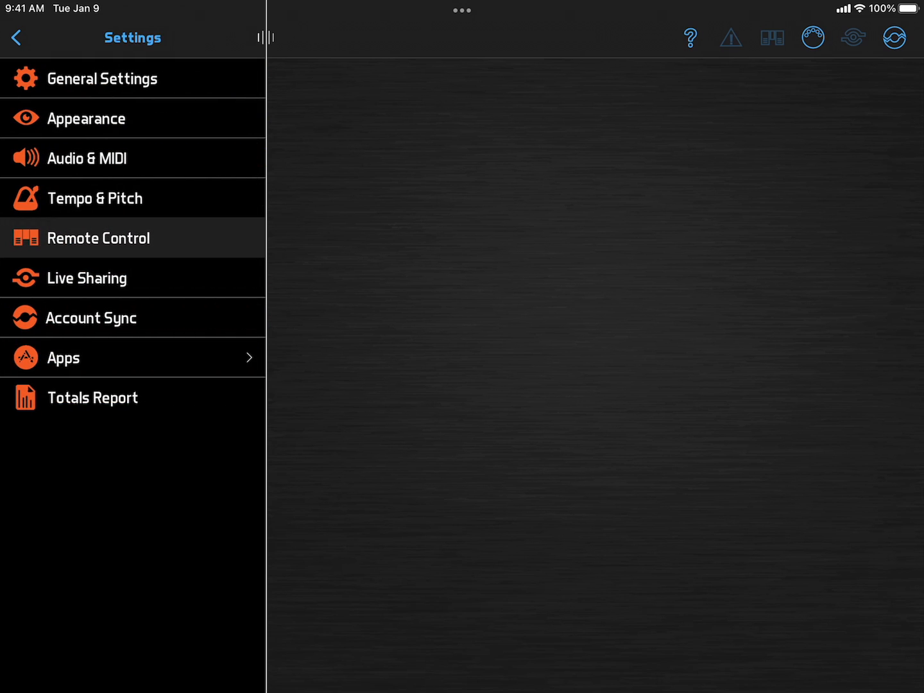
{"action": "scroll", "coordinate": [596, 361], "scroll_direction": "down", "scroll_amount": 5}
{"action": "scroll", "coordinate": [596, 360], "scroll_direction": "down", "scroll_amount": 5}
{"action": "left_click", "coordinate": [463, 330]}
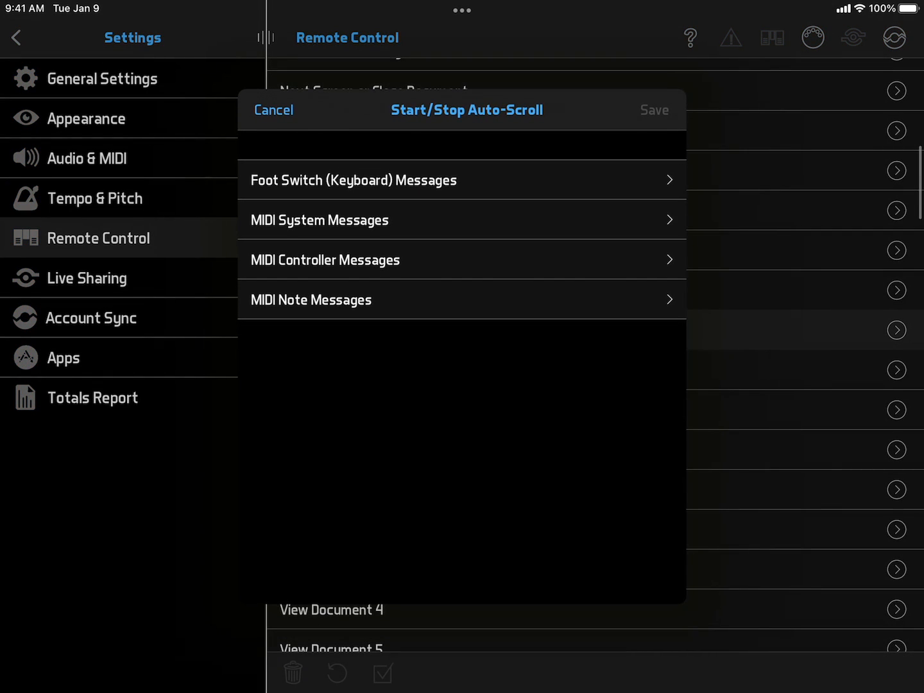
{"action": "left_click", "coordinate": [462, 180]}
{"action": "scroll", "coordinate": [462, 332], "scroll_direction": "down", "scroll_amount": 1}
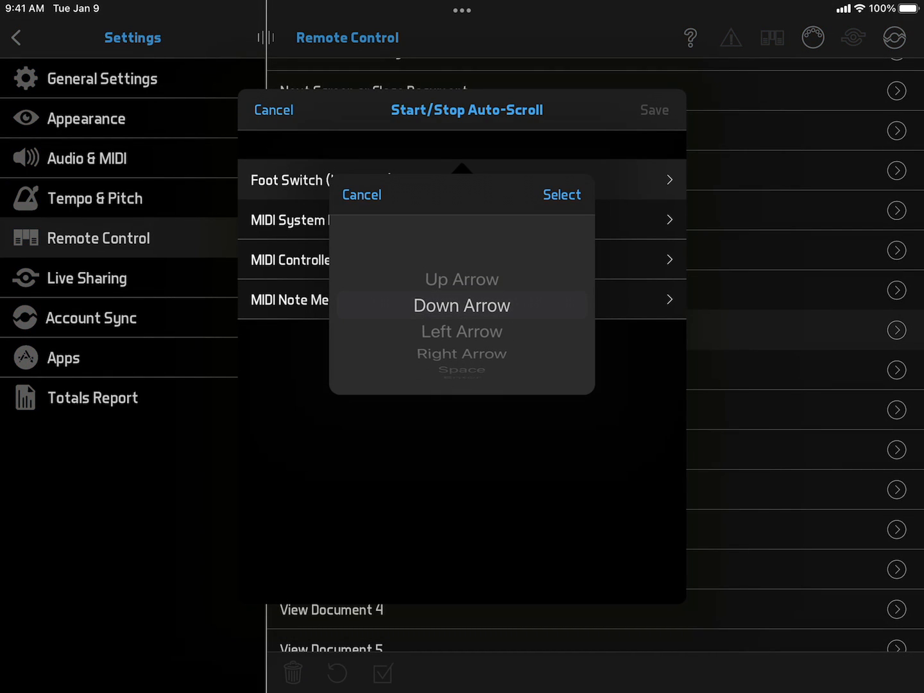
{"action": "left_click", "coordinate": [561, 194]}
{"action": "left_click", "coordinate": [655, 110]}
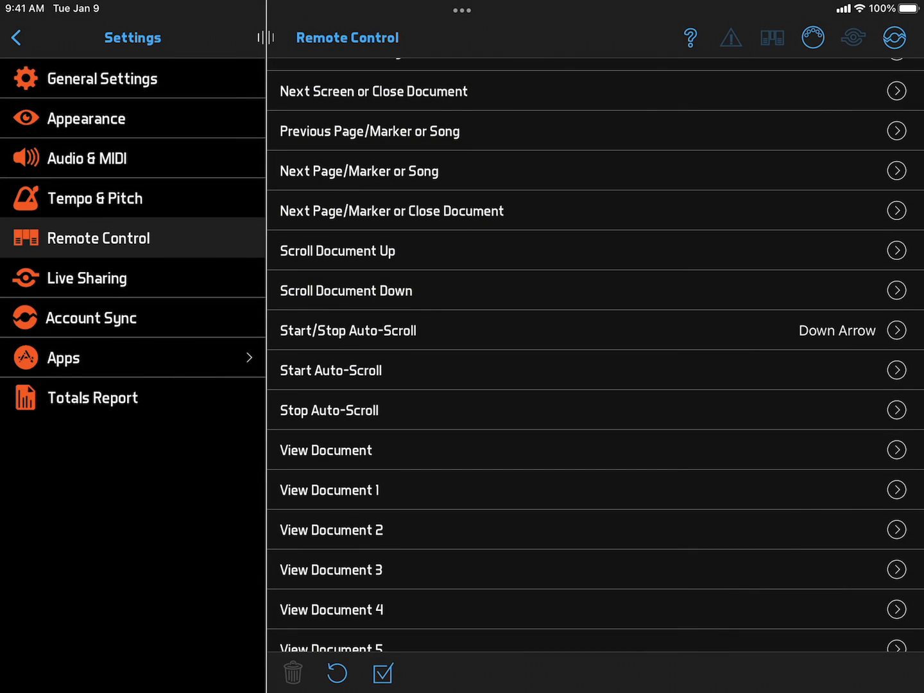
{"action": "scroll", "coordinate": [597, 353], "scroll_direction": "down", "scroll_amount": 5}
{"action": "scroll", "coordinate": [595, 353], "scroll_direction": "down", "scroll_amount": 5}
{"action": "scroll", "coordinate": [596, 354], "scroll_direction": "down", "scroll_amount": 4}
{"action": "scroll", "coordinate": [596, 354], "scroll_direction": "down", "scroll_amount": 8}
{"action": "scroll", "coordinate": [595, 353], "scroll_direction": "up", "scroll_amount": 1}
Map Start/Stop Recording to the Down Arrow foot switch as well.
{"action": "left_click", "coordinate": [361, 267]}
{"action": "left_click", "coordinate": [462, 180]}
{"action": "scroll", "coordinate": [462, 305], "scroll_direction": "down", "scroll_amount": 1}
{"action": "left_click", "coordinate": [562, 194]}
Save the recording key and open the More Buttons layout details.
{"action": "left_click", "coordinate": [655, 110]}
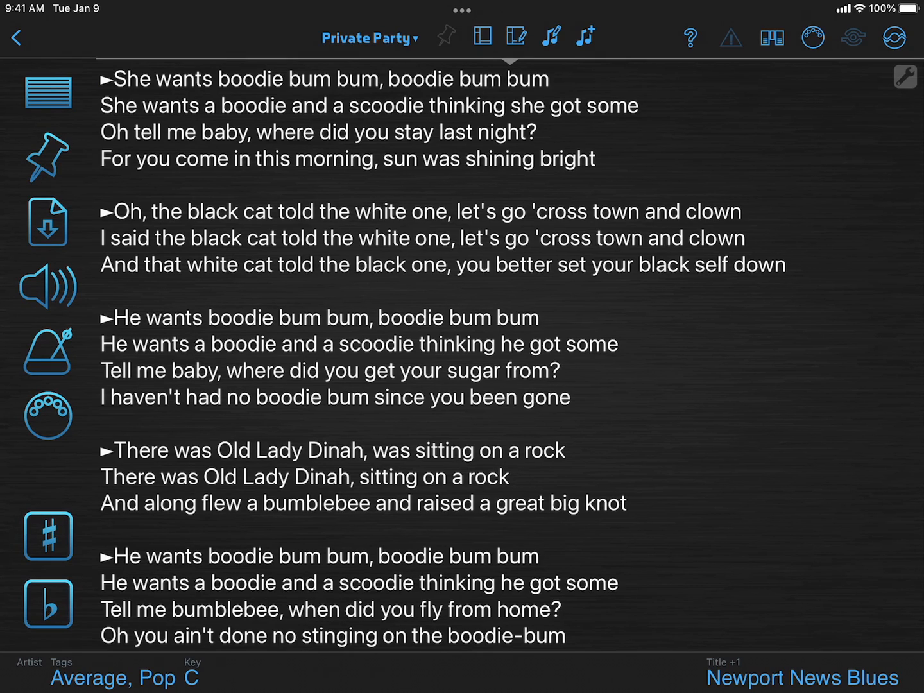
{"action": "left_click", "coordinate": [516, 35]}
{"action": "left_click", "coordinate": [431, 120]}
{"action": "left_click", "coordinate": [510, 35]}
{"action": "scroll", "coordinate": [462, 362], "scroll_direction": "down", "scroll_amount": 2}
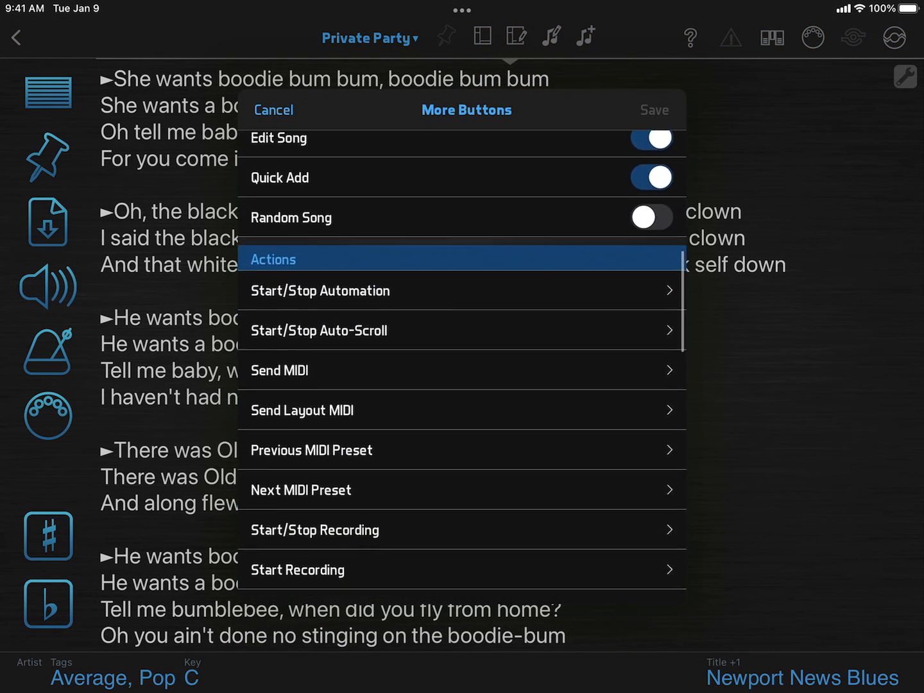
Assign Three-Fingered Tap to both Start/Stop Auto-Scroll and Start/Stop Recording, and save.
{"action": "left_click", "coordinate": [462, 251]}
{"action": "left_click_drag", "start_coordinate": [462, 419], "coordinate": [462, 339]}
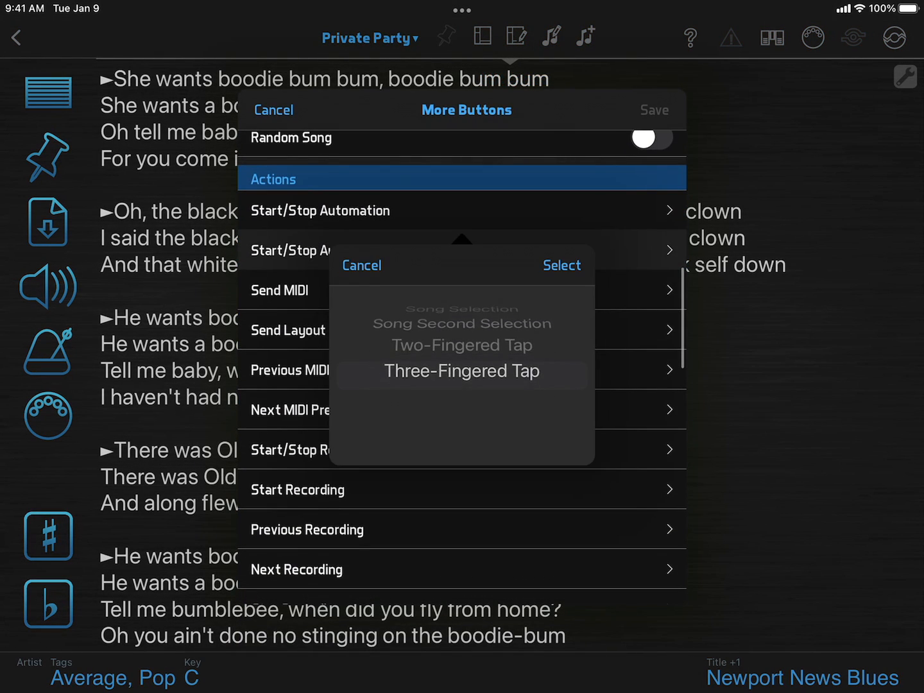
{"action": "left_click", "coordinate": [561, 266]}
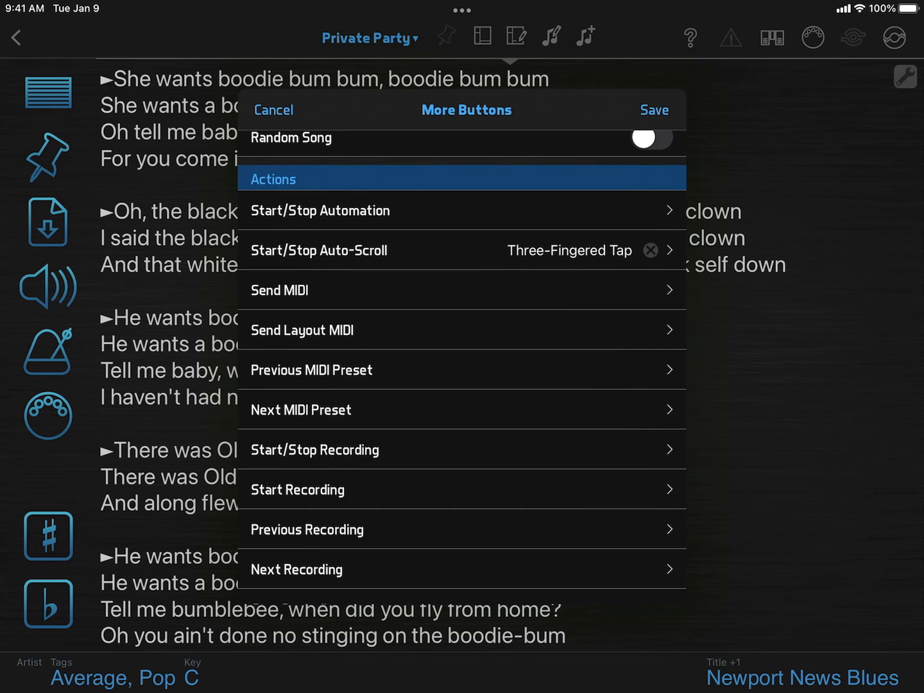
{"action": "left_click", "coordinate": [462, 449]}
{"action": "left_click_drag", "start_coordinate": [462, 346], "coordinate": [462, 267]}
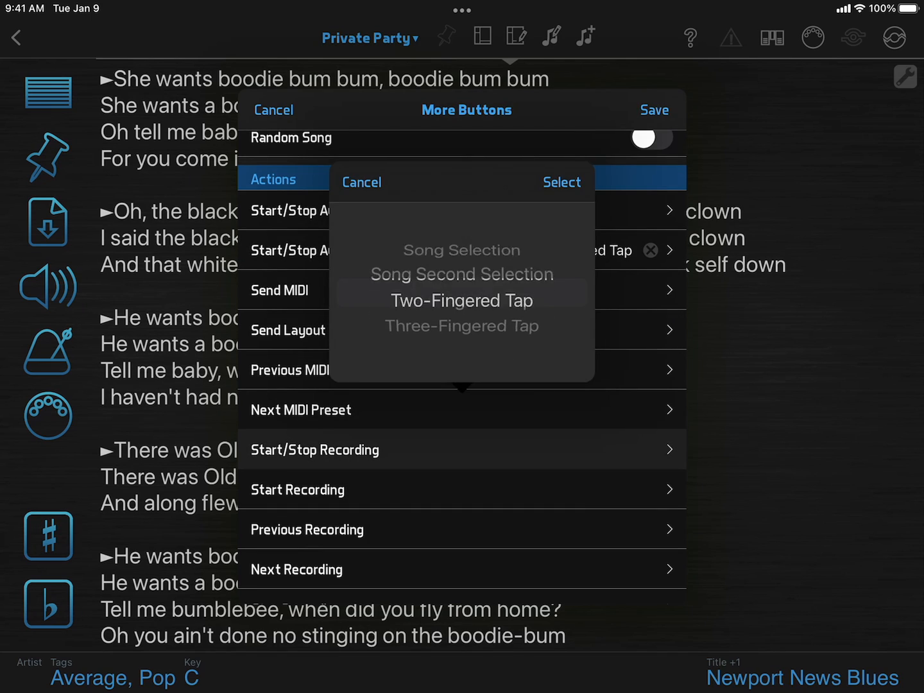
{"action": "left_click", "coordinate": [561, 181]}
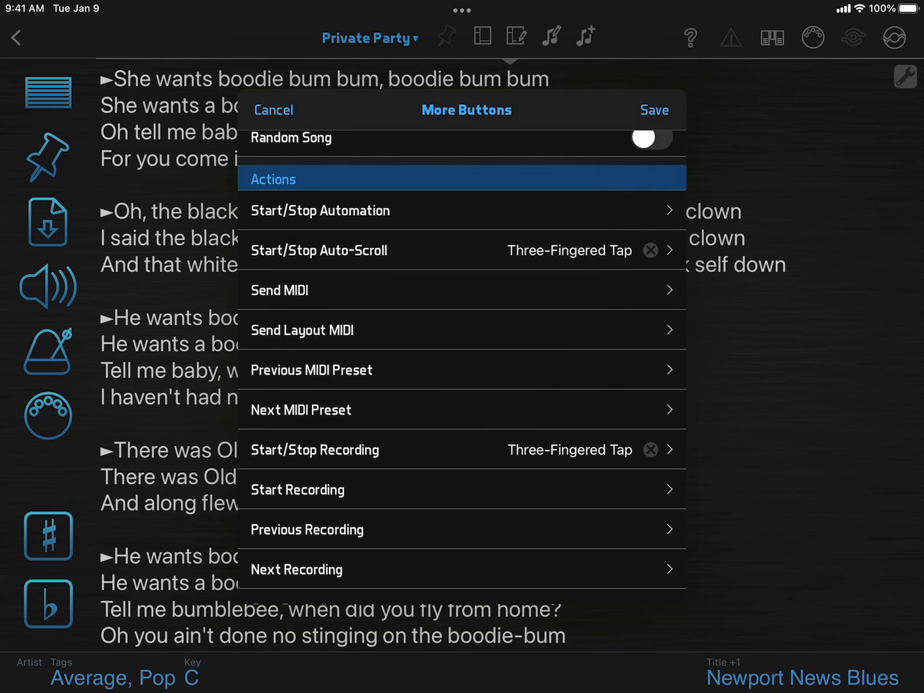
{"action": "left_click", "coordinate": [654, 110]}
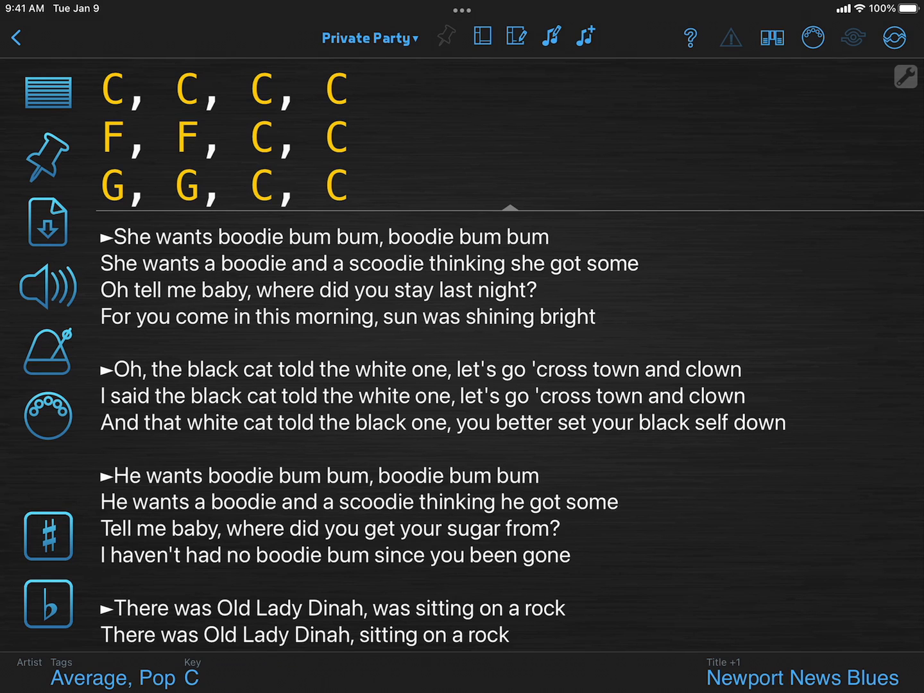
Preview transposing the chords down to A, then back up to C.
{"action": "left_click", "coordinate": [48, 604]}
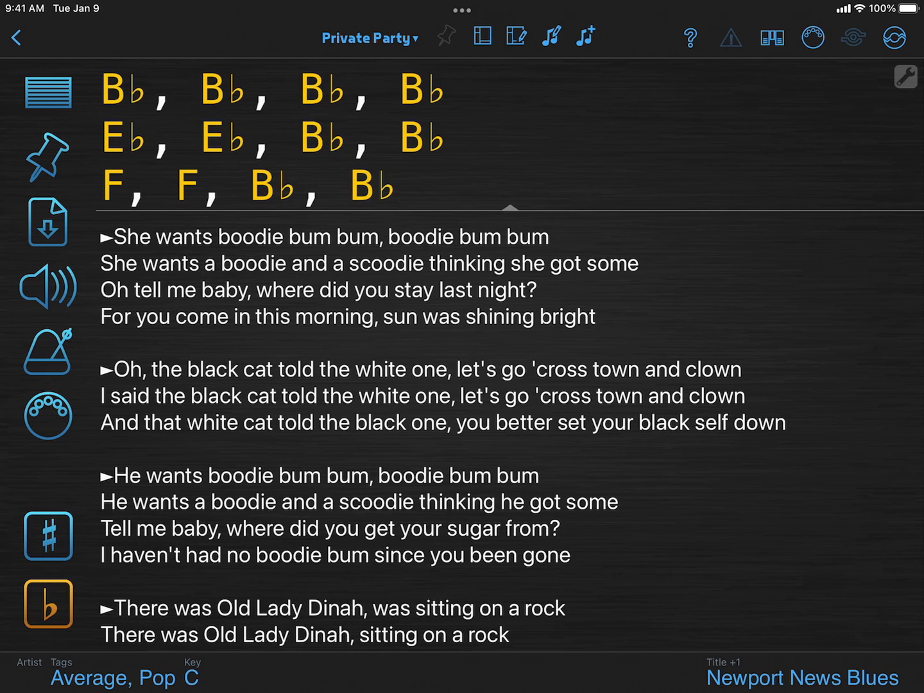
{"action": "left_click", "coordinate": [48, 604]}
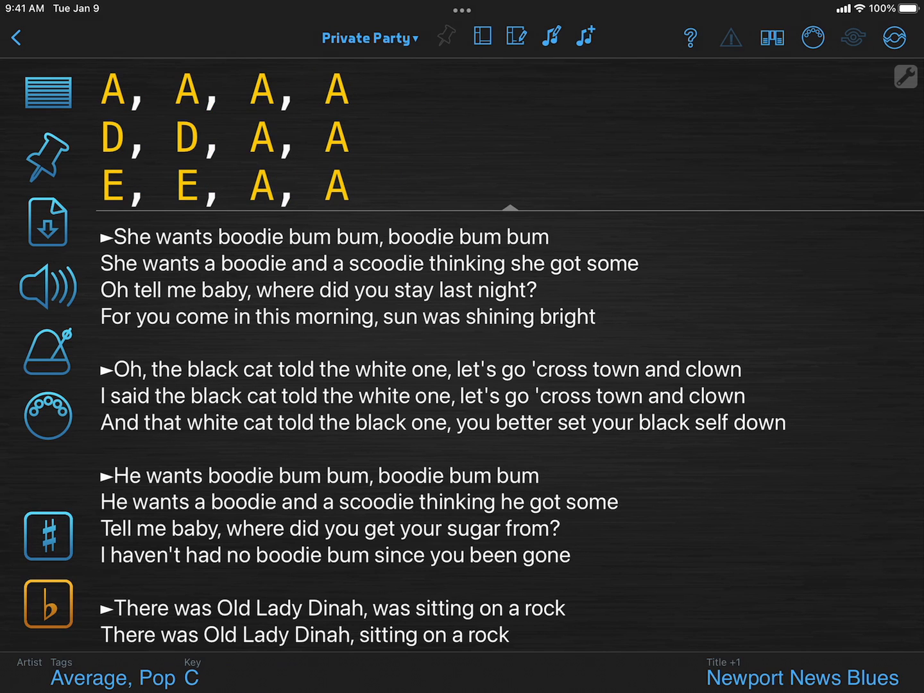
{"action": "left_click", "coordinate": [48, 535]}
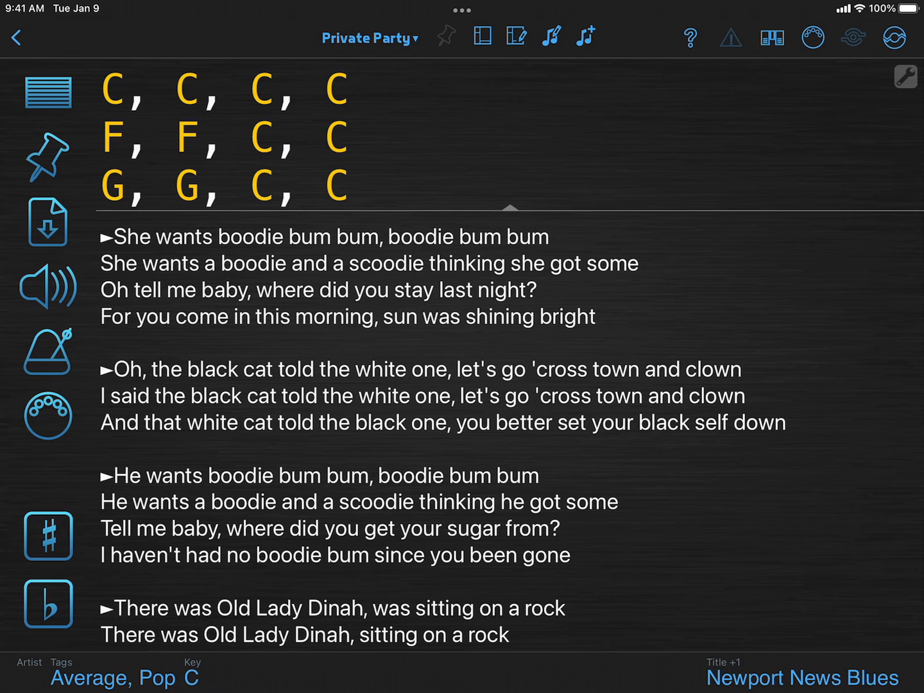
Set Boodie Bum Bum's personal transpose to -3 half steps and save.
{"action": "left_click", "coordinate": [551, 36]}
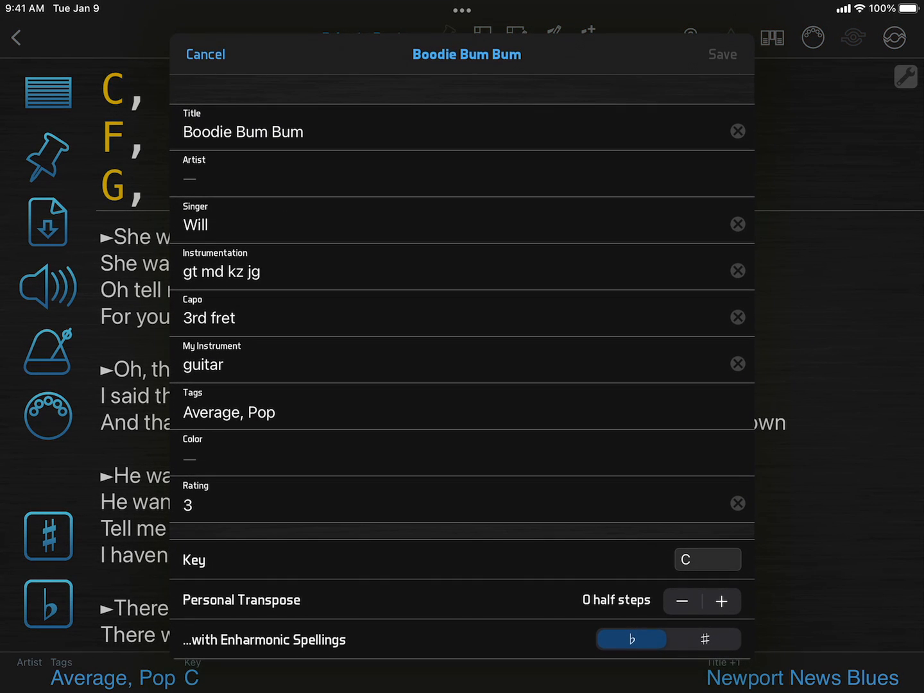
{"action": "left_click", "coordinate": [682, 601]}
{"action": "left_click", "coordinate": [682, 600]}
{"action": "left_click", "coordinate": [722, 54]}
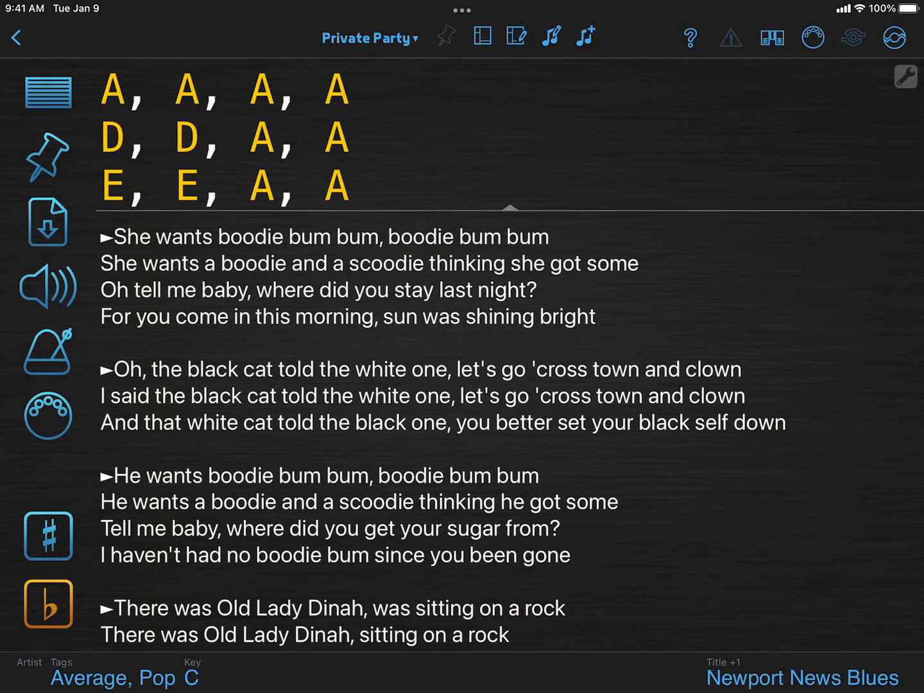
{"action": "scroll", "coordinate": [505, 433], "scroll_direction": "down", "scroll_amount": 5}
{"action": "scroll", "coordinate": [462, 433], "scroll_direction": "left", "scroll_amount": 5}
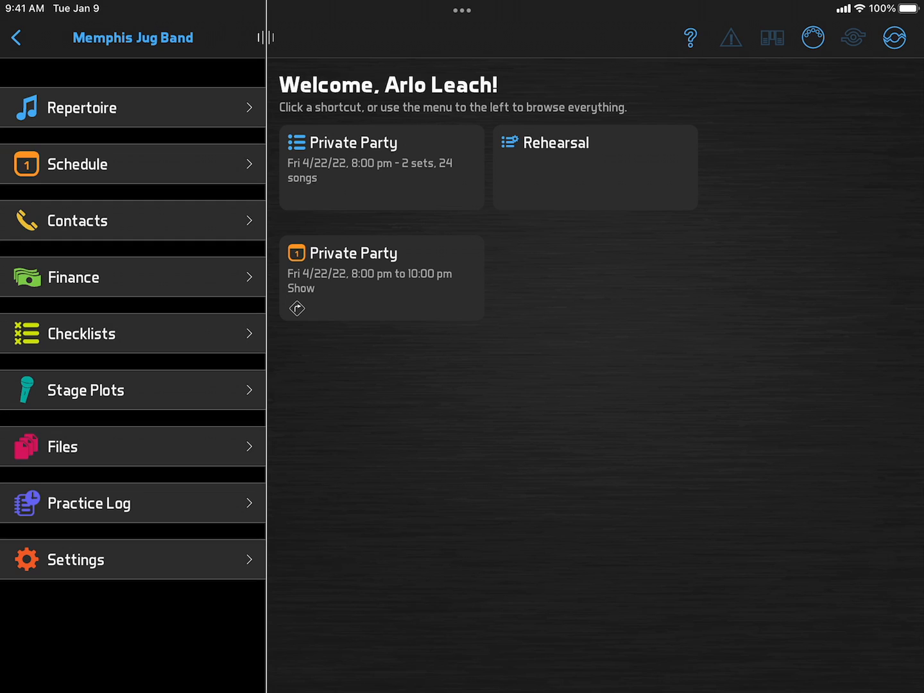
Open the Private Party set list's printable page preview.
{"action": "left_click", "coordinate": [82, 108]}
{"action": "left_click", "coordinate": [72, 105]}
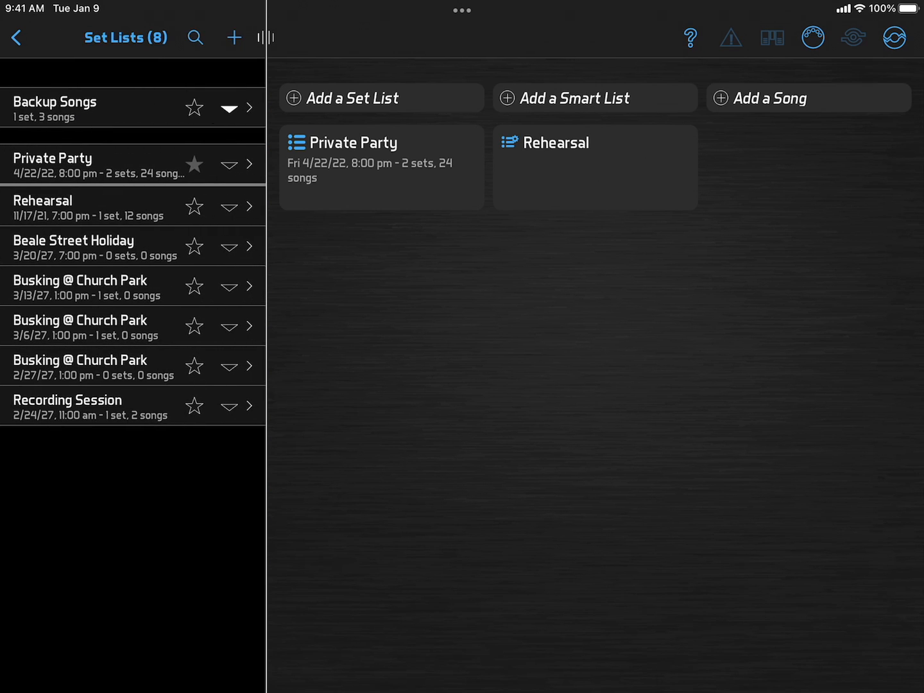
{"action": "left_click", "coordinate": [231, 165]}
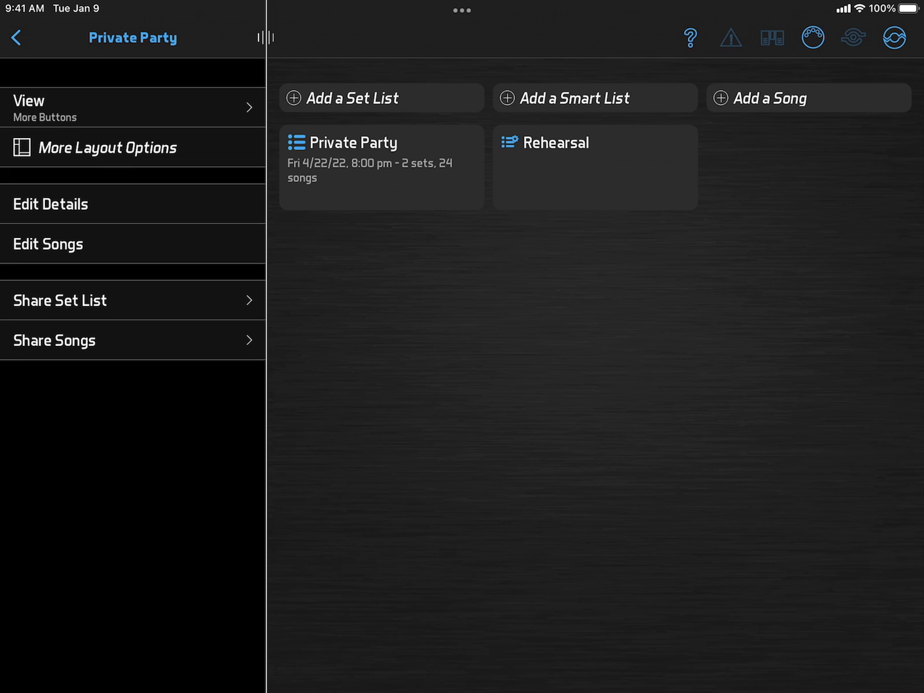
{"action": "left_click", "coordinate": [133, 340]}
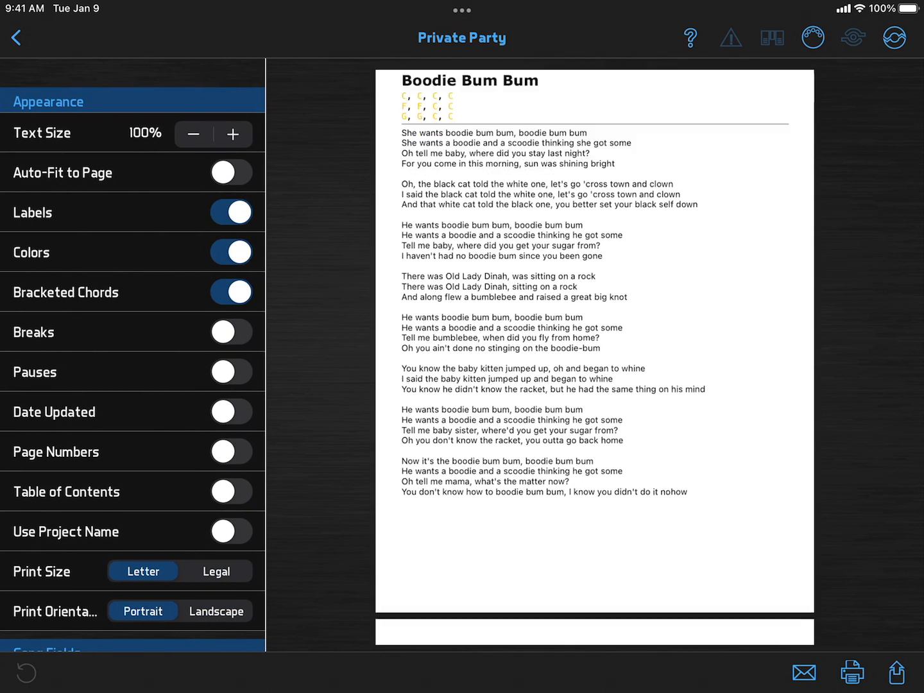
{"action": "scroll", "coordinate": [595, 361], "scroll_direction": "down", "scroll_amount": 5}
{"action": "scroll", "coordinate": [595, 361], "scroll_direction": "down", "scroll_amount": 5}
{"action": "scroll", "coordinate": [595, 361], "scroll_direction": "down", "scroll_amount": 5}
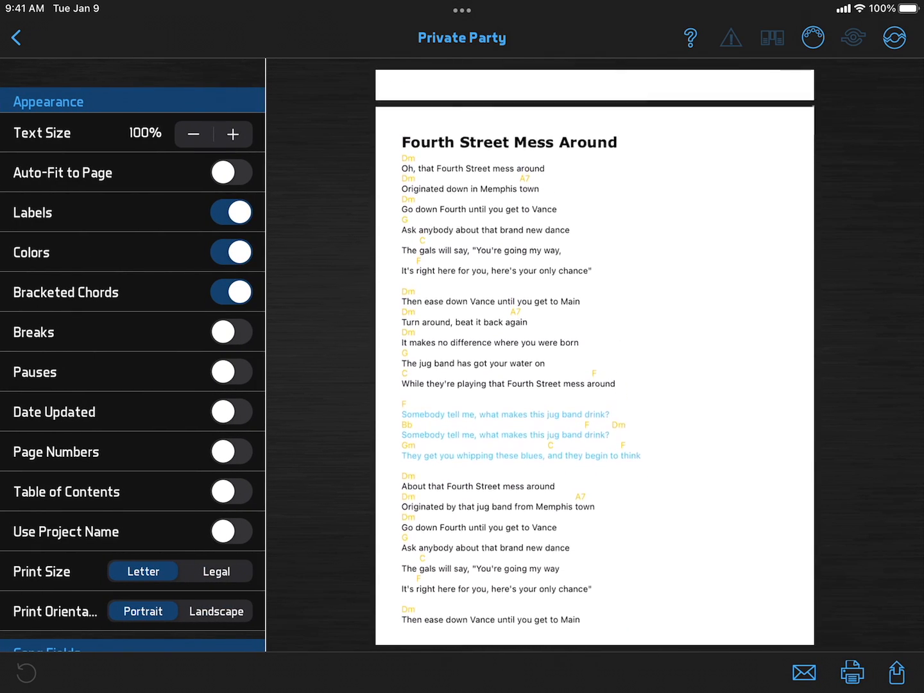
{"action": "scroll", "coordinate": [595, 361], "scroll_direction": "up", "scroll_amount": 5}
{"action": "scroll", "coordinate": [595, 361], "scroll_direction": "up", "scroll_amount": 5}
{"action": "scroll", "coordinate": [595, 361], "scroll_direction": "up", "scroll_amount": 5}
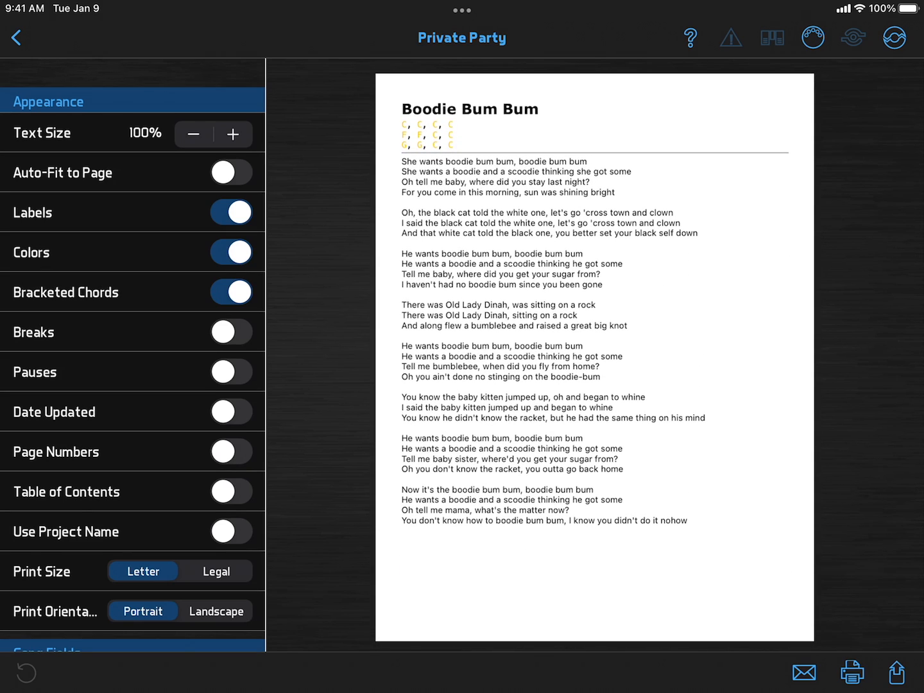
{"action": "scroll", "coordinate": [133, 354], "scroll_direction": "down", "scroll_amount": 1}
{"action": "scroll", "coordinate": [133, 354], "scroll_direction": "down", "scroll_amount": 5}
{"action": "scroll", "coordinate": [133, 354], "scroll_direction": "down", "scroll_amount": 3}
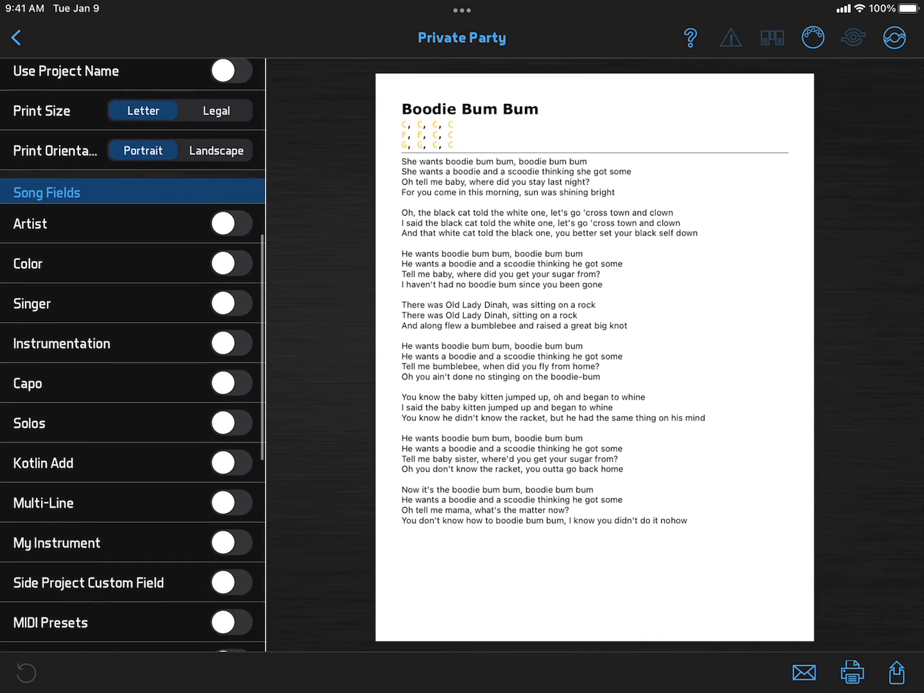
Show Singer, Capo, Key, Notes and Page Numbers on the sheets, then print.
{"action": "left_click", "coordinate": [231, 289]}
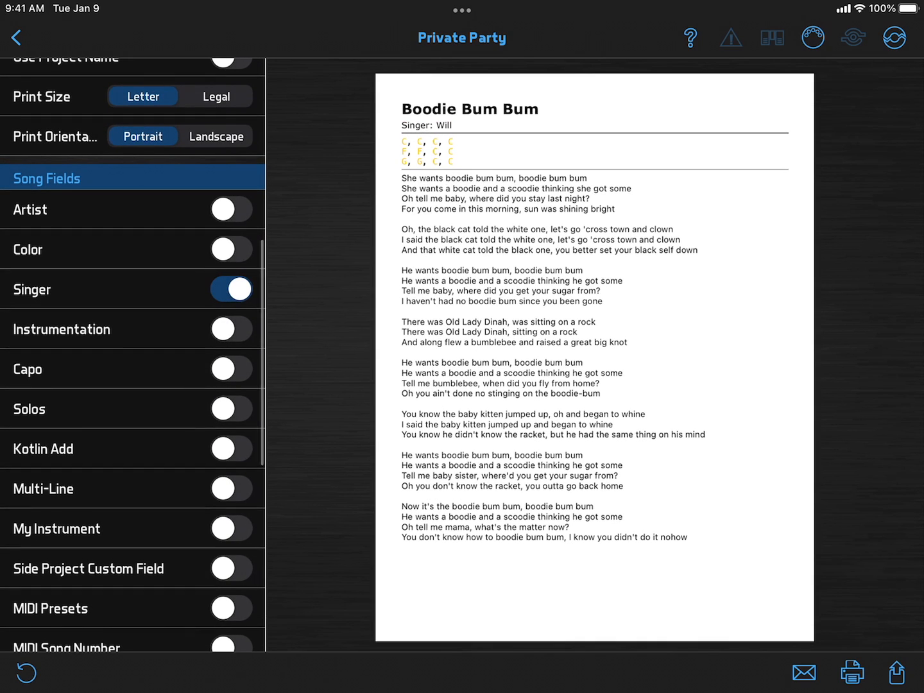
{"action": "left_click", "coordinate": [231, 368]}
{"action": "scroll", "coordinate": [132, 353], "scroll_direction": "down", "scroll_amount": 3}
{"action": "scroll", "coordinate": [133, 354], "scroll_direction": "down", "scroll_amount": 3}
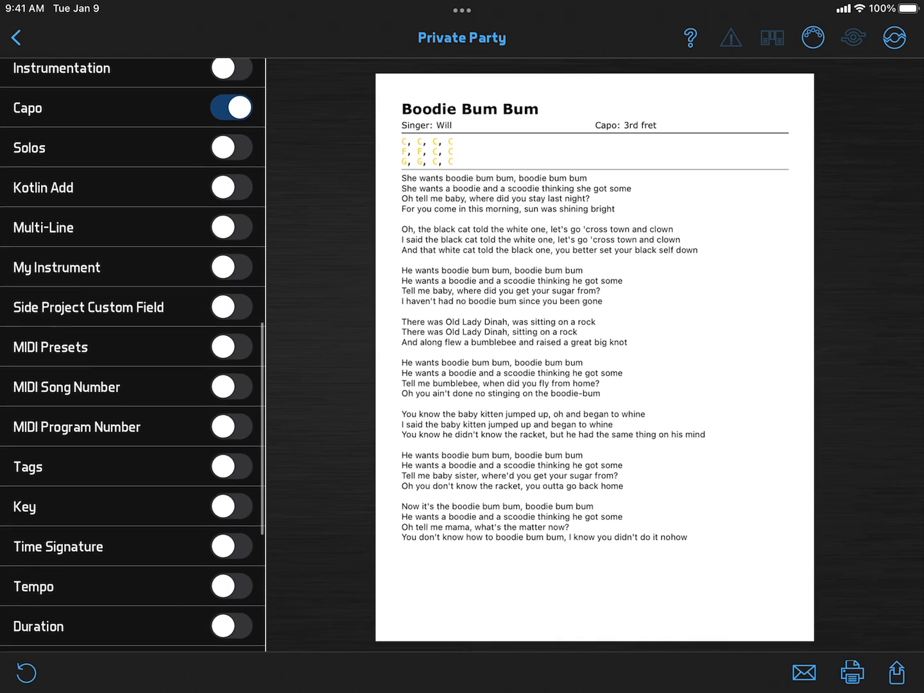
{"action": "scroll", "coordinate": [133, 354], "scroll_direction": "down", "scroll_amount": 5}
{"action": "scroll", "coordinate": [132, 353], "scroll_direction": "down", "scroll_amount": 1}
{"action": "left_click", "coordinate": [231, 277]}
{"action": "left_click", "coordinate": [231, 477]}
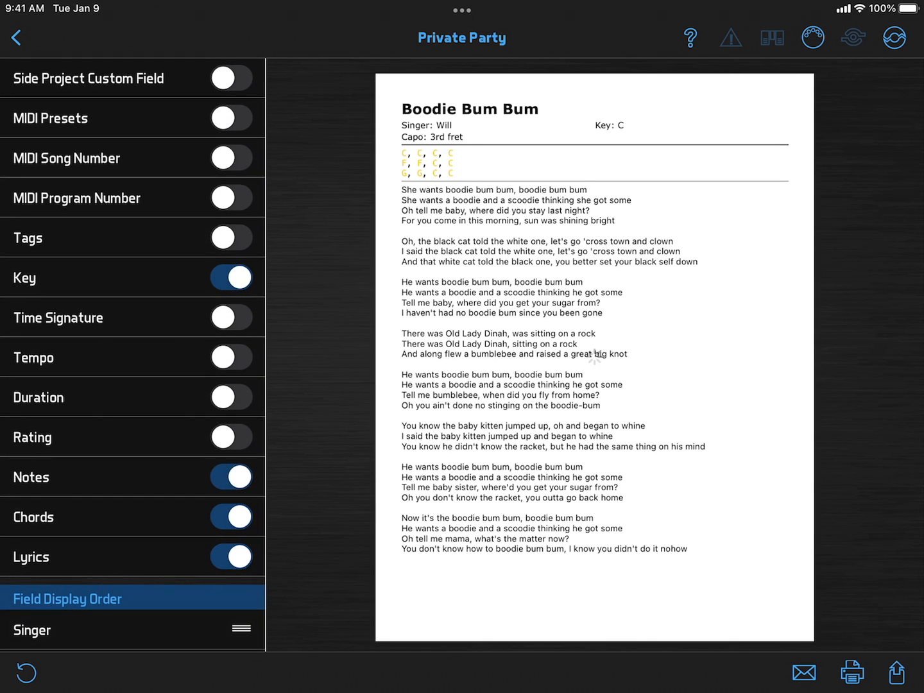
{"action": "scroll", "coordinate": [133, 354], "scroll_direction": "up", "scroll_amount": 5}
{"action": "scroll", "coordinate": [133, 354], "scroll_direction": "up", "scroll_amount": 5}
{"action": "left_click", "coordinate": [231, 451]}
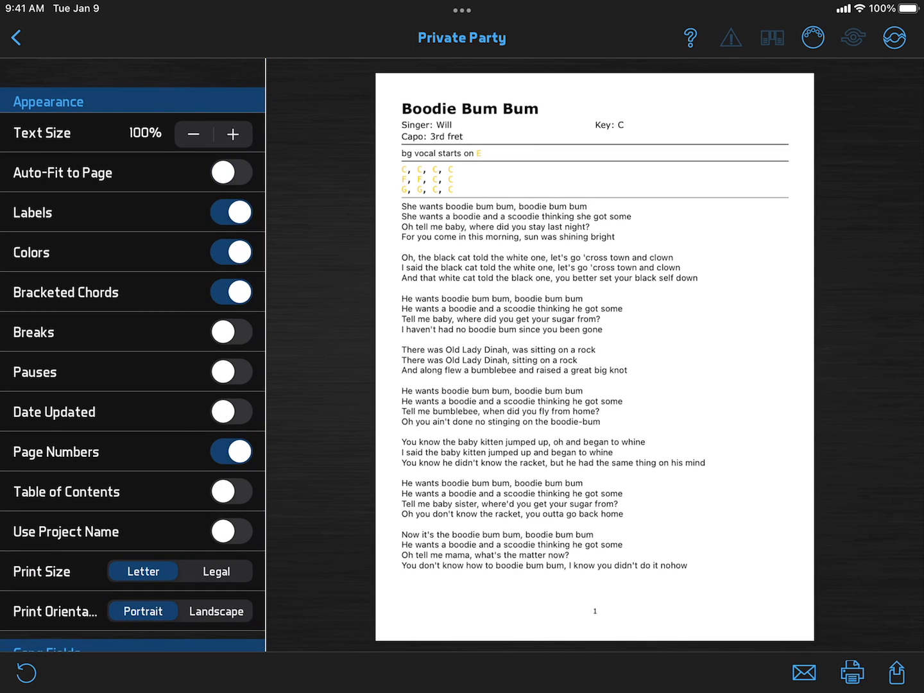
{"action": "left_click", "coordinate": [851, 672]}
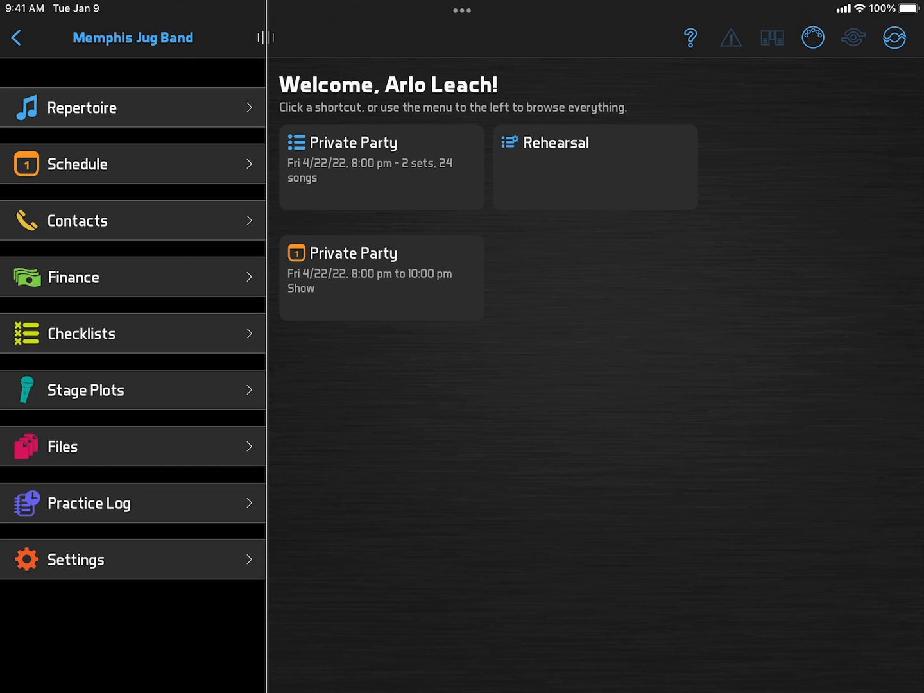
Open the Private Party event from Schedule > Events.
{"action": "left_click", "coordinate": [77, 164]}
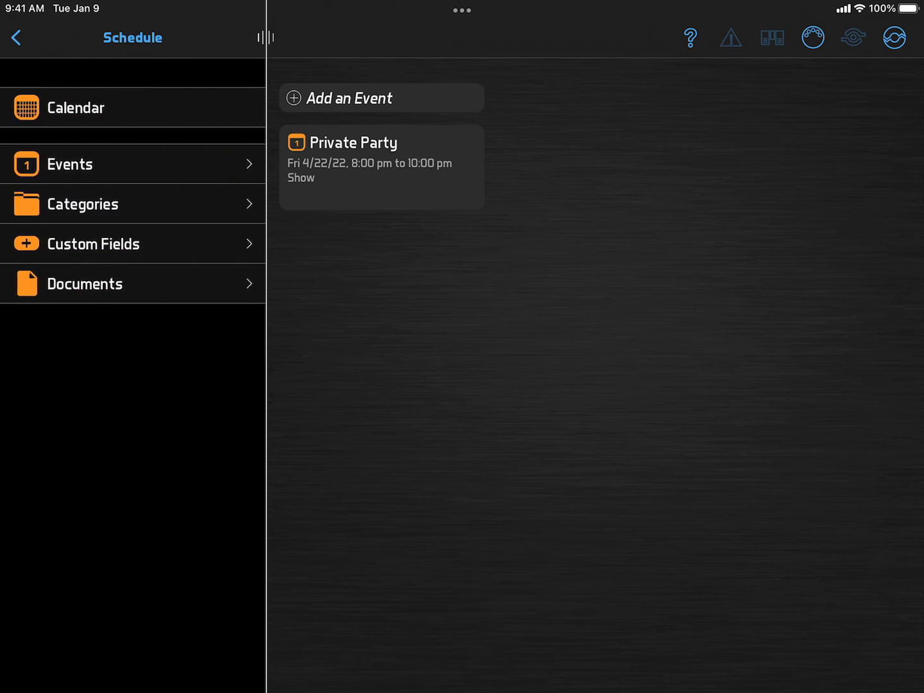
{"action": "left_click", "coordinate": [109, 163]}
{"action": "left_click", "coordinate": [109, 78]}
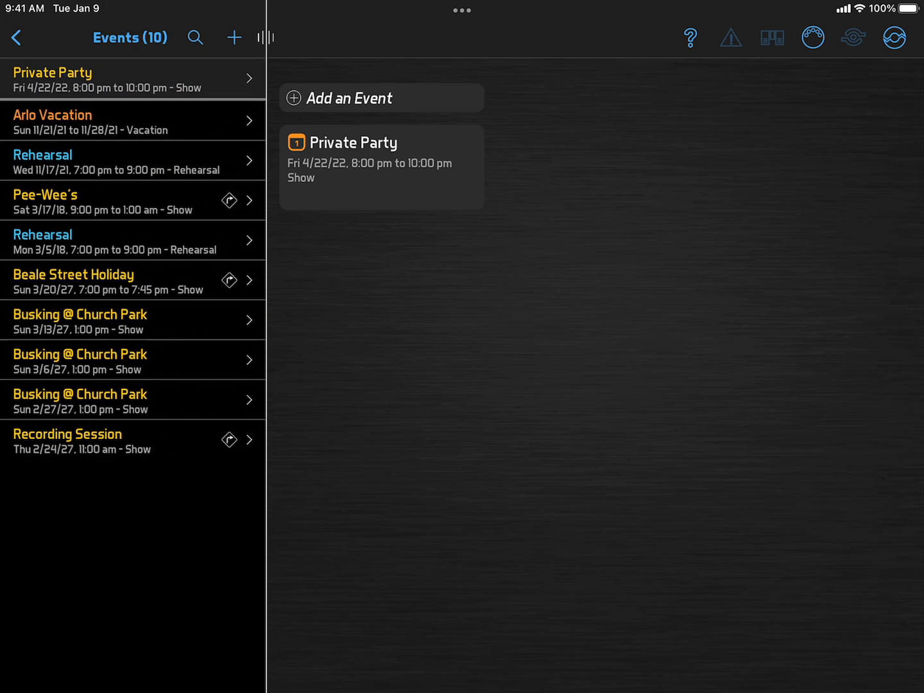
{"action": "scroll", "coordinate": [596, 361], "scroll_direction": "down", "scroll_amount": 10}
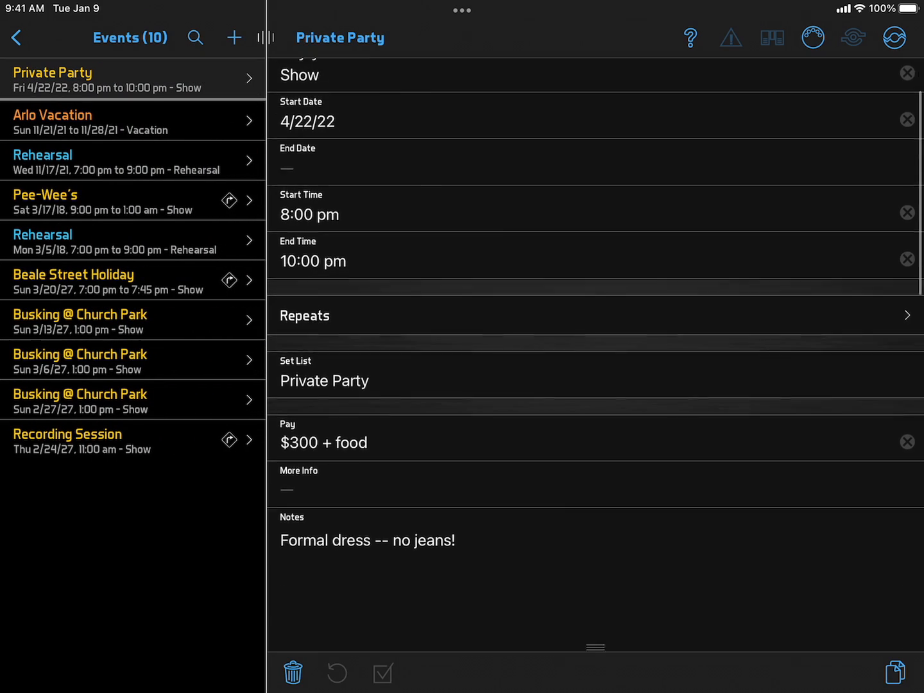
Add E. H. Crump as a contact on the event and save.
{"action": "left_click", "coordinate": [353, 338]}
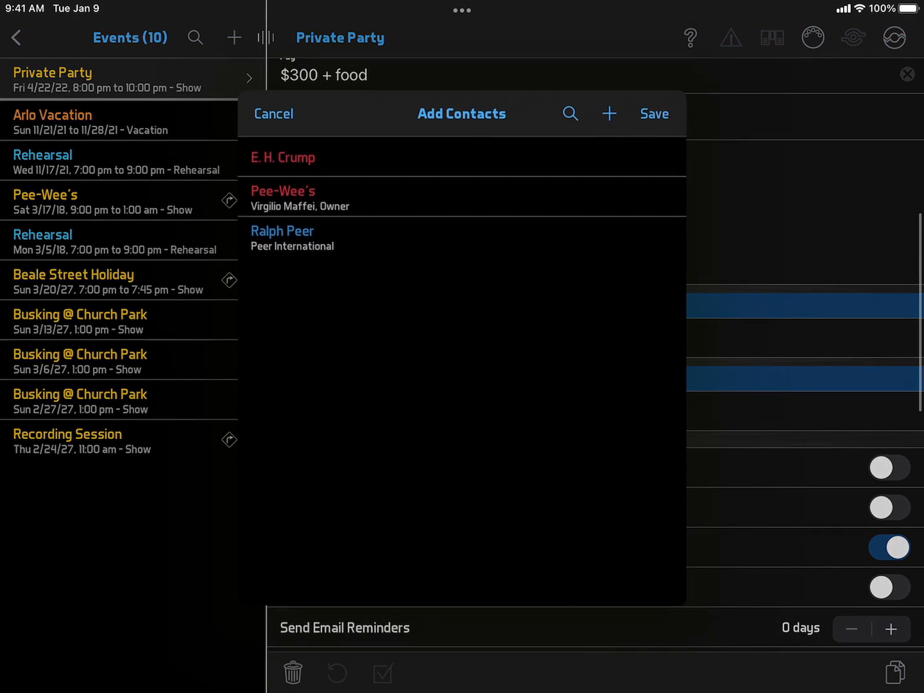
{"action": "left_click", "coordinate": [283, 155]}
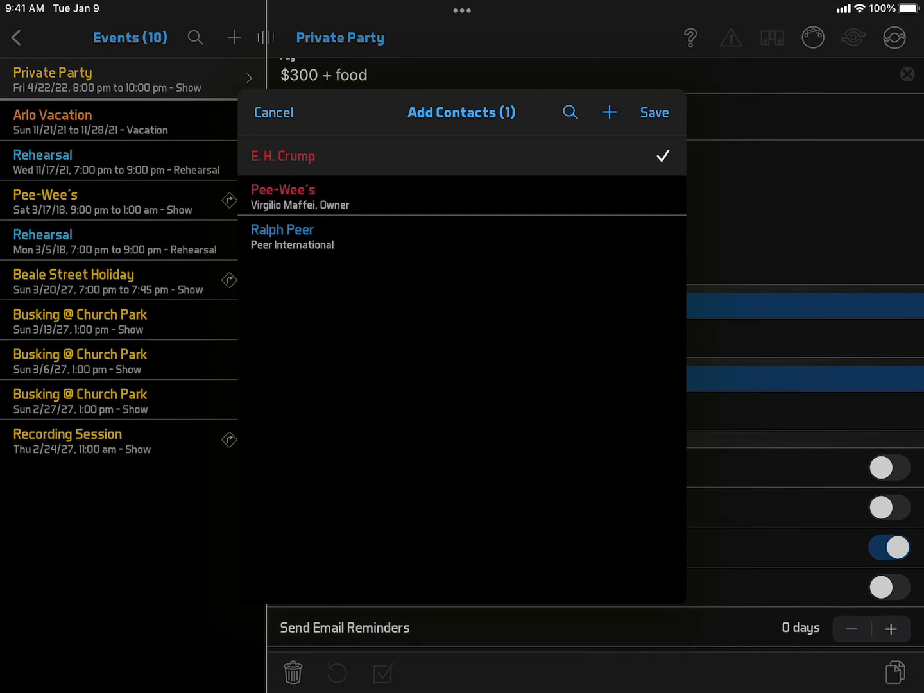
{"action": "left_click", "coordinate": [655, 112]}
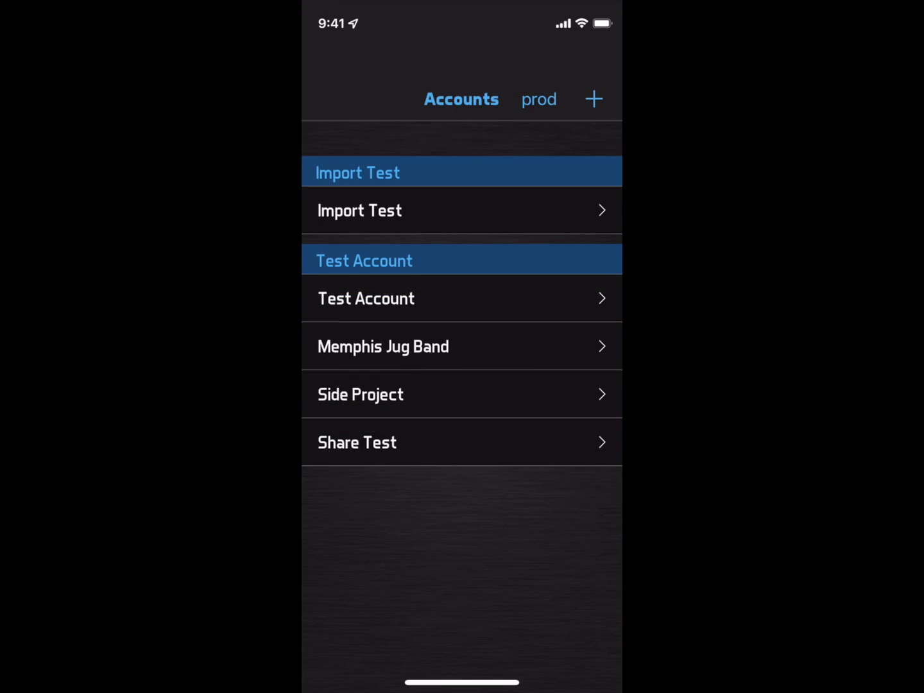
Show directions to the Private Party venue from the Memphis Jug Band schedule in Maps.
{"action": "left_click", "coordinate": [382, 346]}
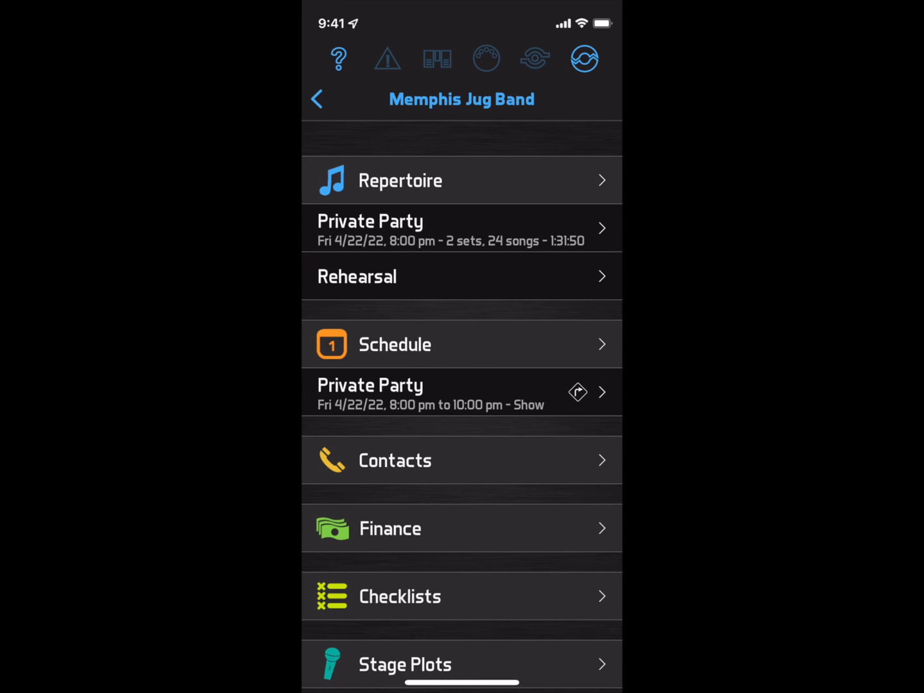
{"action": "left_click", "coordinate": [578, 392]}
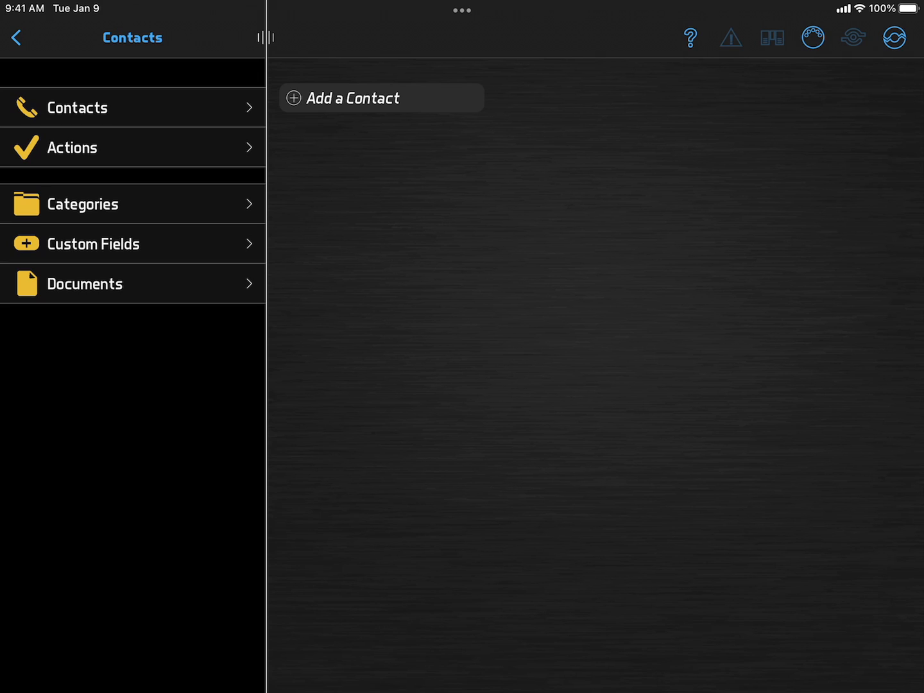
Start a new action for the Pee-Wee's contact dated April 13, 2022.
{"action": "left_click", "coordinate": [78, 108]}
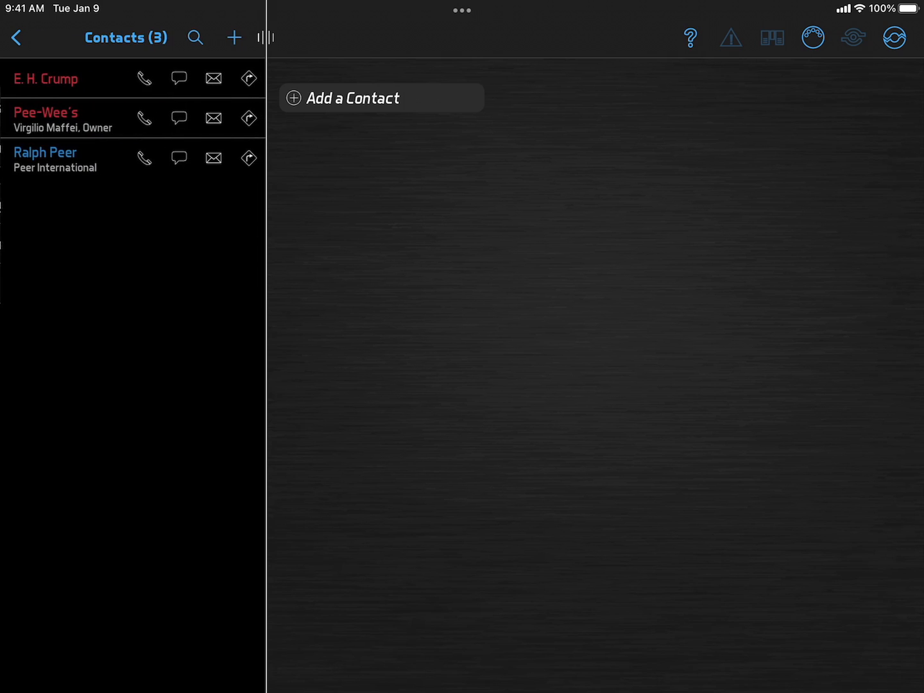
{"action": "left_click", "coordinate": [45, 117]}
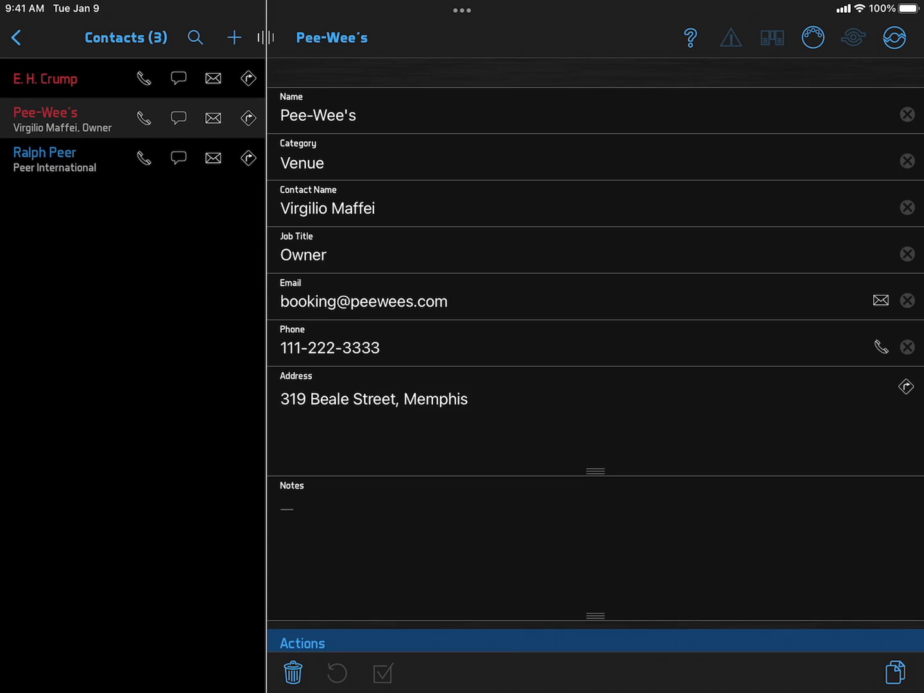
{"action": "scroll", "coordinate": [596, 361], "scroll_direction": "down", "scroll_amount": 5}
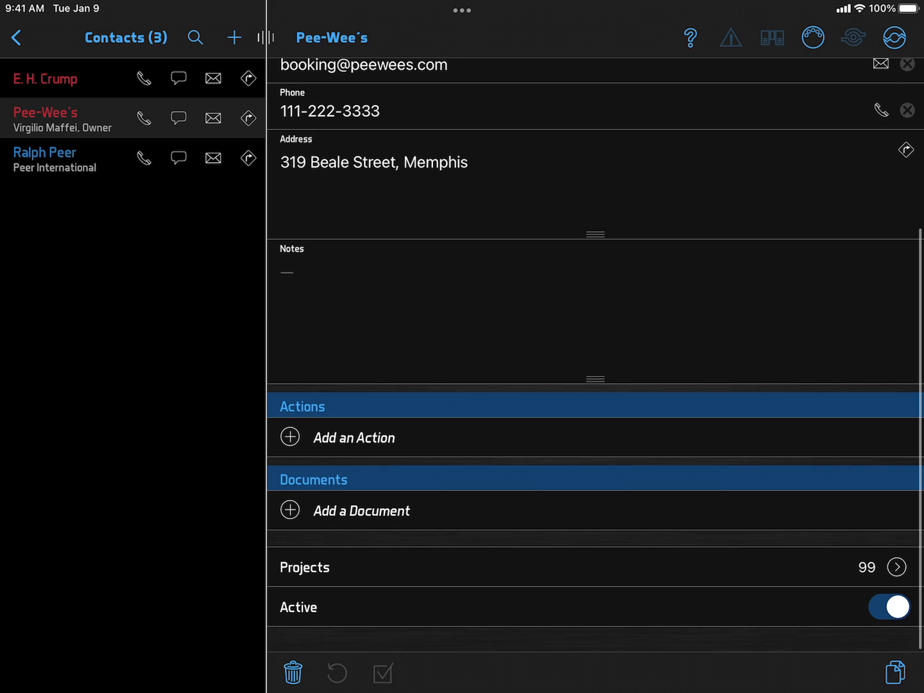
{"action": "left_click", "coordinate": [354, 438]}
{"action": "left_click", "coordinate": [462, 184]}
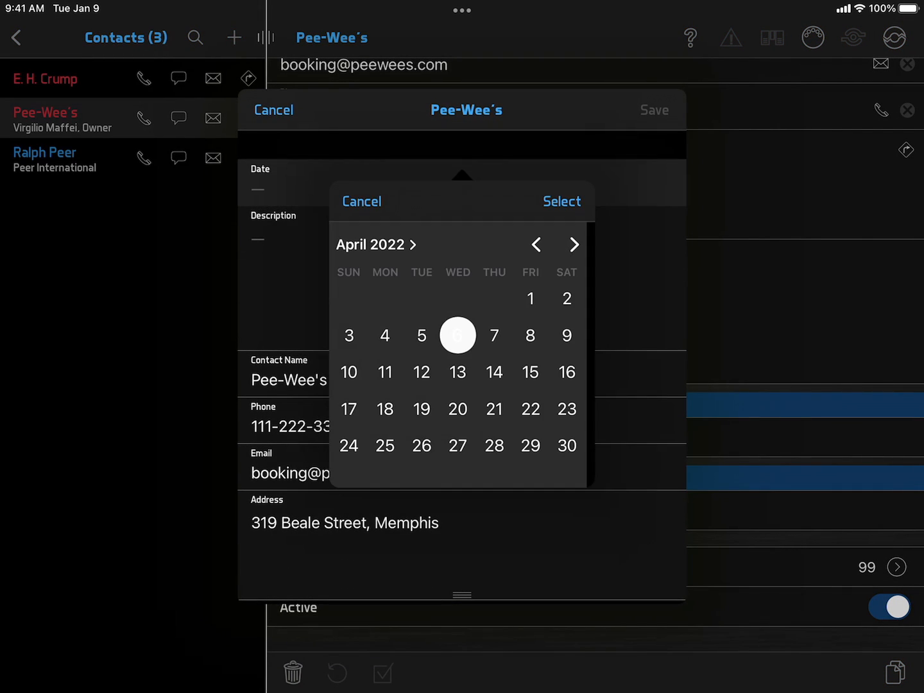
{"action": "left_click", "coordinate": [458, 372]}
{"action": "left_click", "coordinate": [562, 201]}
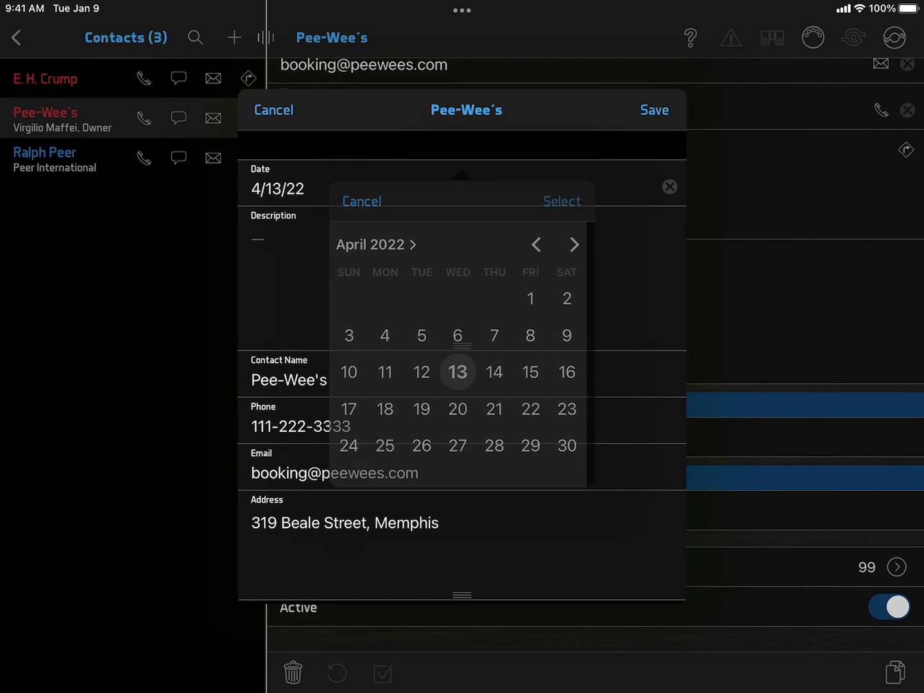
Describe the action as a booking follow-up, enable Send Reminder, save it and return to the dashboard.
{"action": "left_click", "coordinate": [462, 245]}
{"action": "type", "text": "follow up on booking"}
{"action": "left_click", "coordinate": [863, 654]}
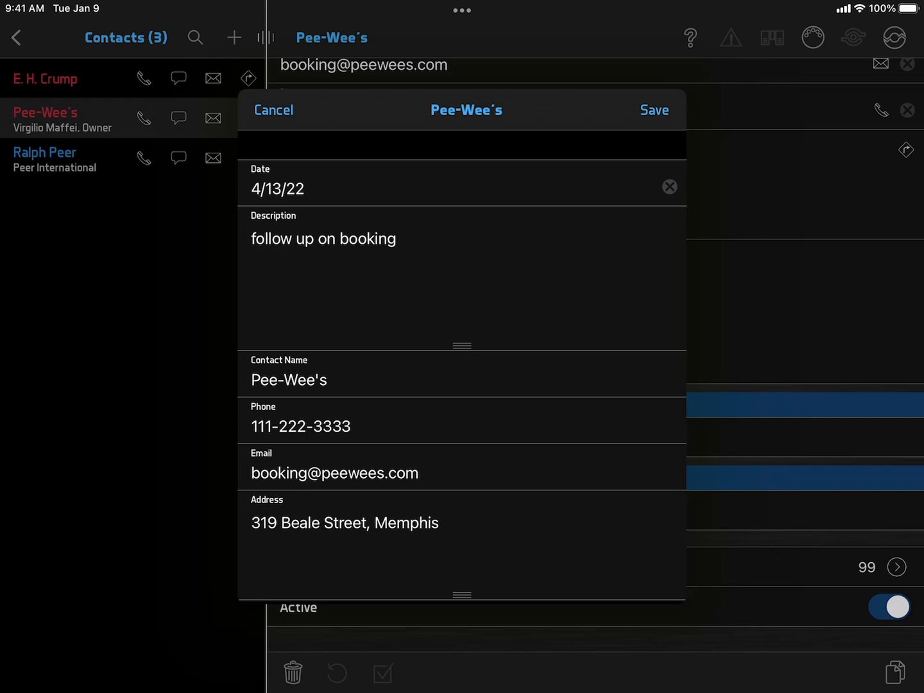
{"action": "scroll", "coordinate": [462, 361], "scroll_direction": "down", "scroll_amount": 5}
{"action": "left_click", "coordinate": [652, 521]}
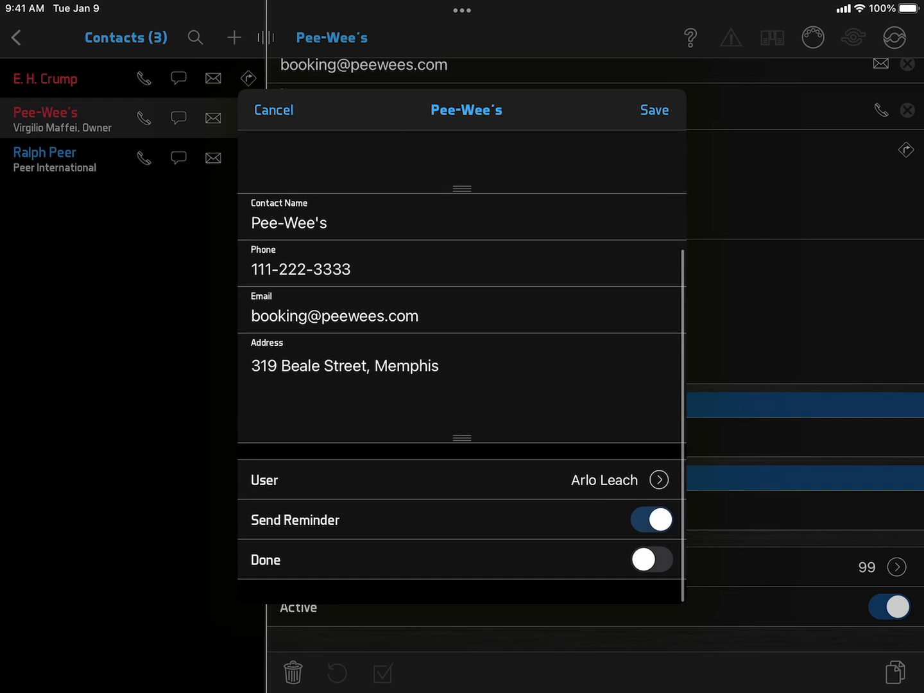
{"action": "left_click", "coordinate": [655, 110]}
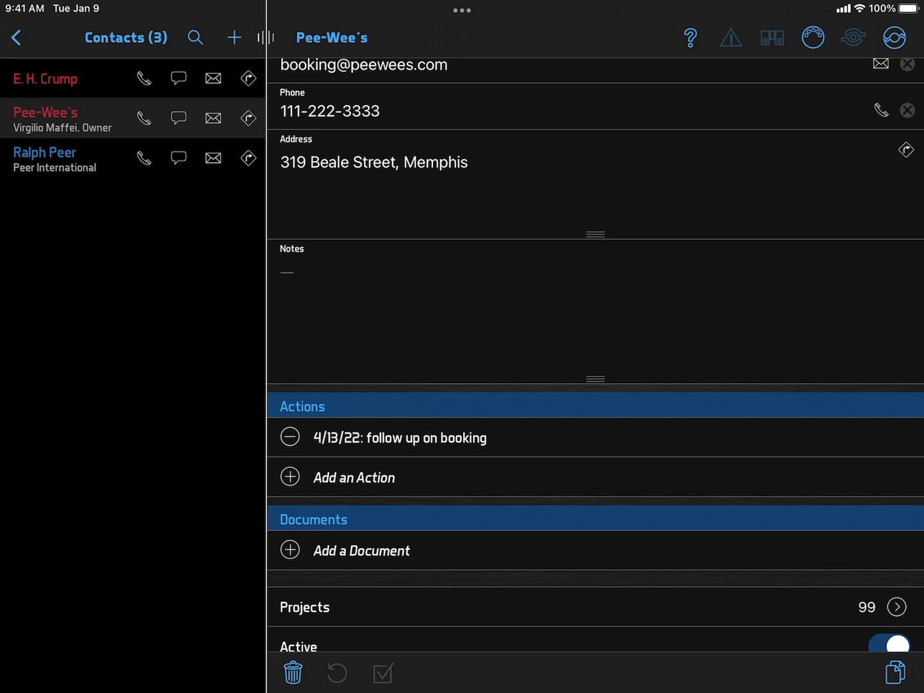
{"action": "left_click", "coordinate": [16, 37]}
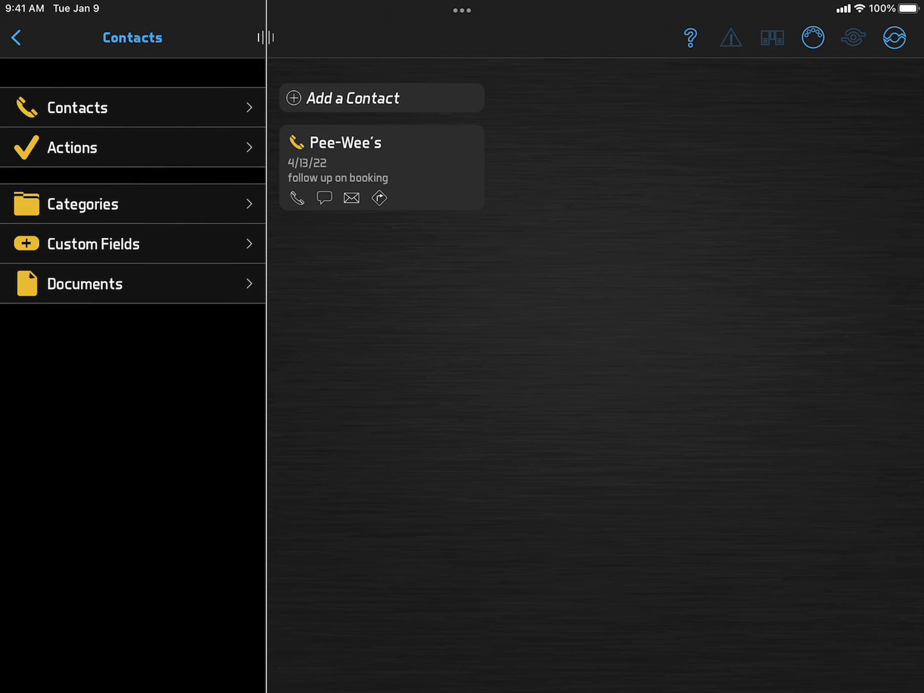
{"action": "left_click", "coordinate": [16, 36]}
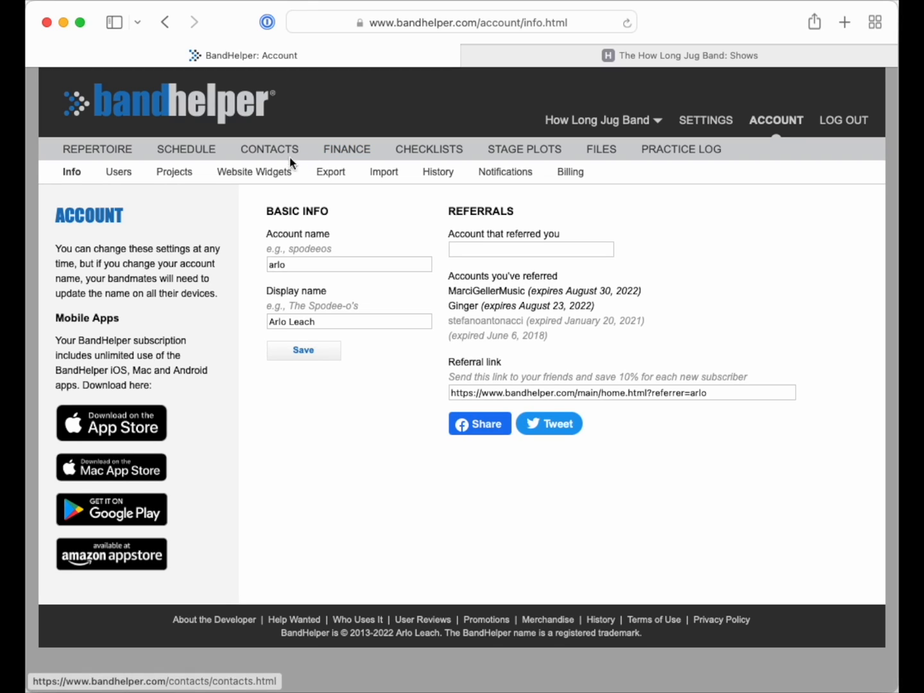
Compare the Website Widgets calendar code with the script line in the band's Shows page source.
{"action": "left_click", "coordinate": [268, 170]}
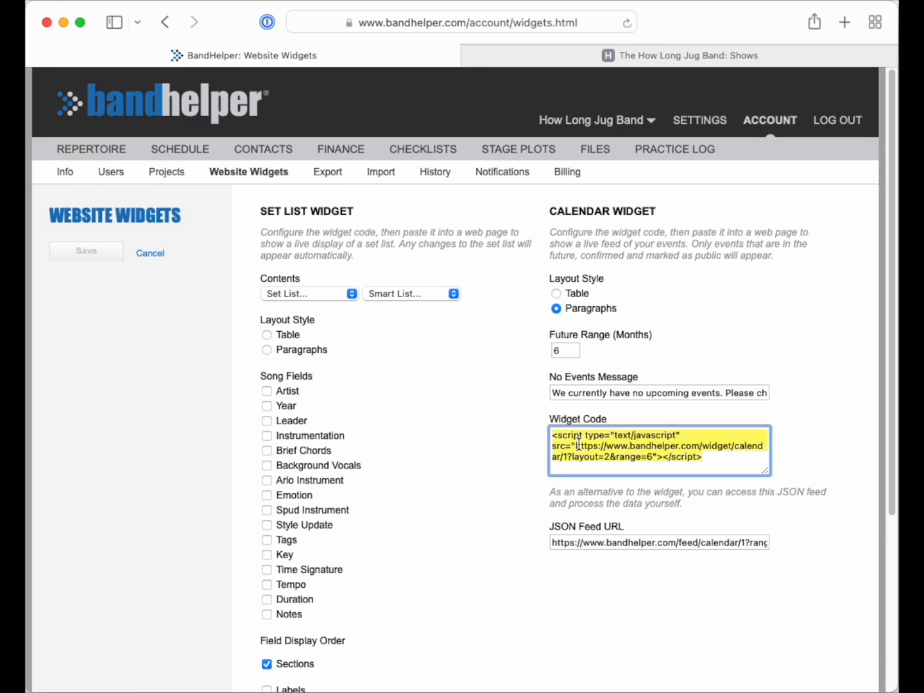
{"action": "left_click", "coordinate": [664, 57]}
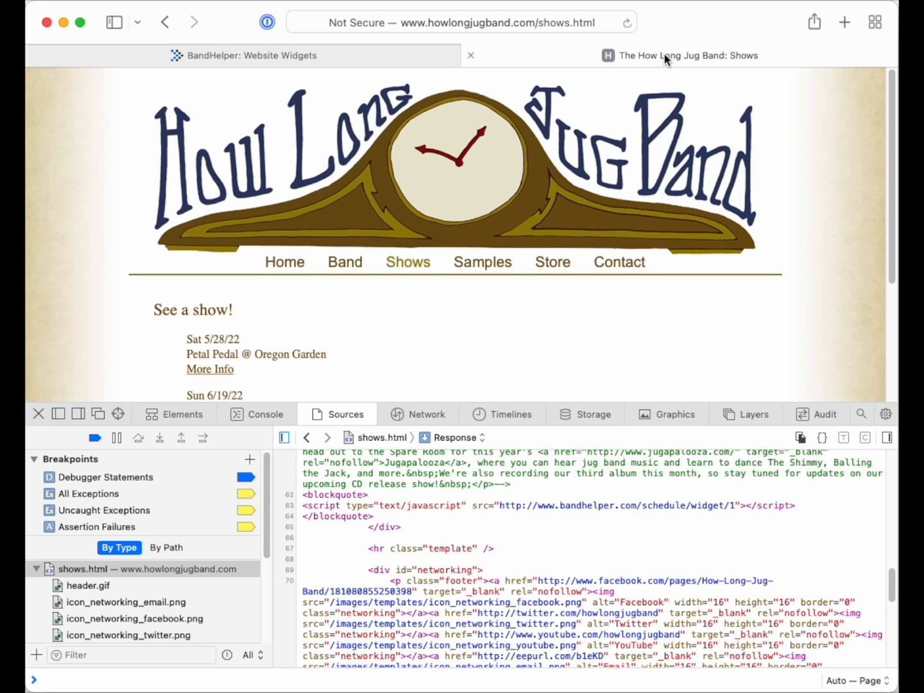
{"action": "double_click", "coordinate": [319, 507]}
{"action": "triple_click", "coordinate": [319, 507]}
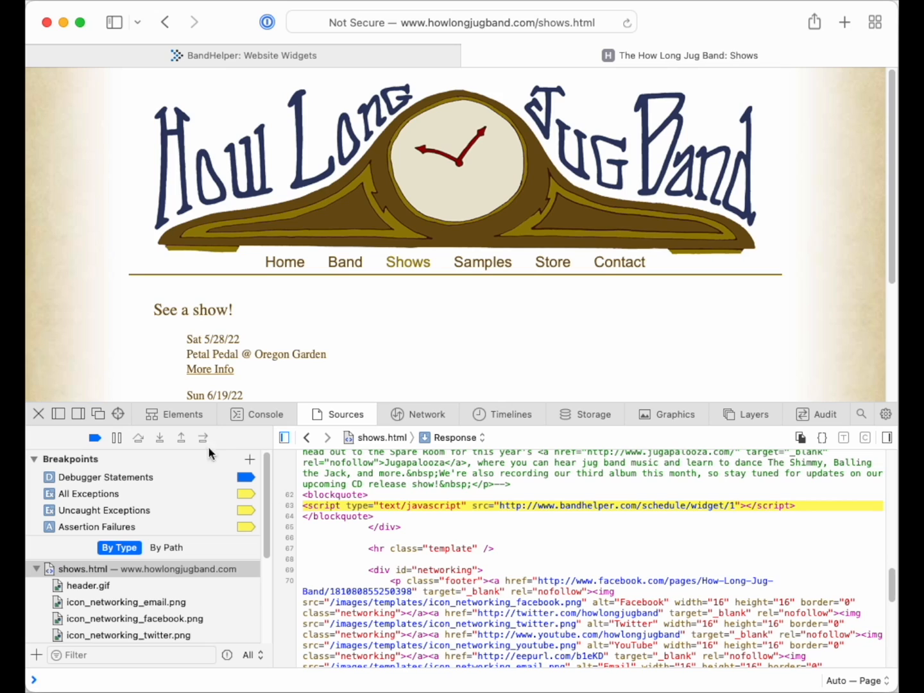
{"action": "left_click", "coordinate": [38, 414]}
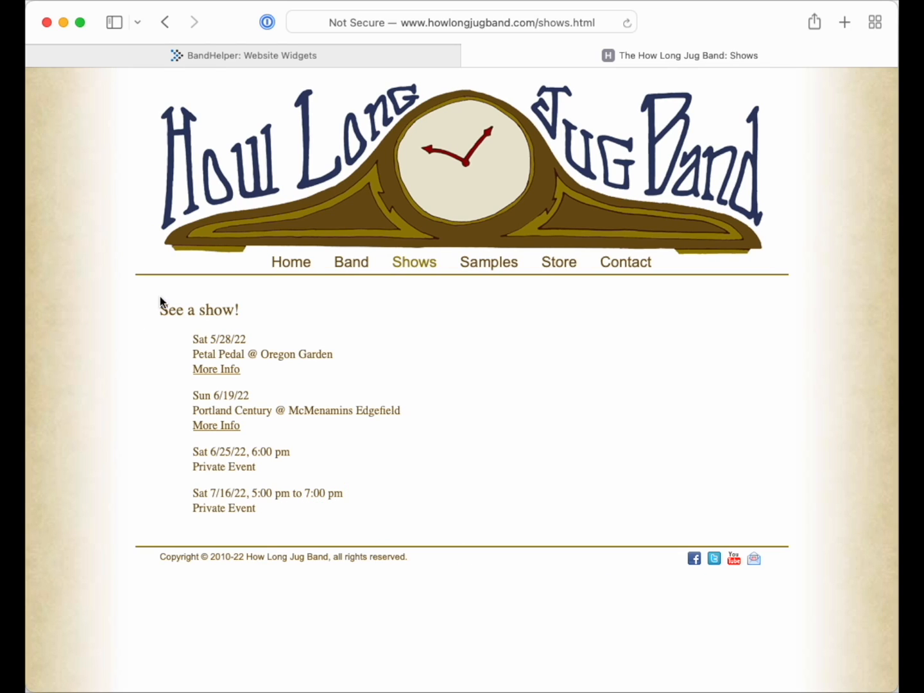
Return to BandHelper and bring up the Schedule list of events.
{"action": "left_click", "coordinate": [246, 57]}
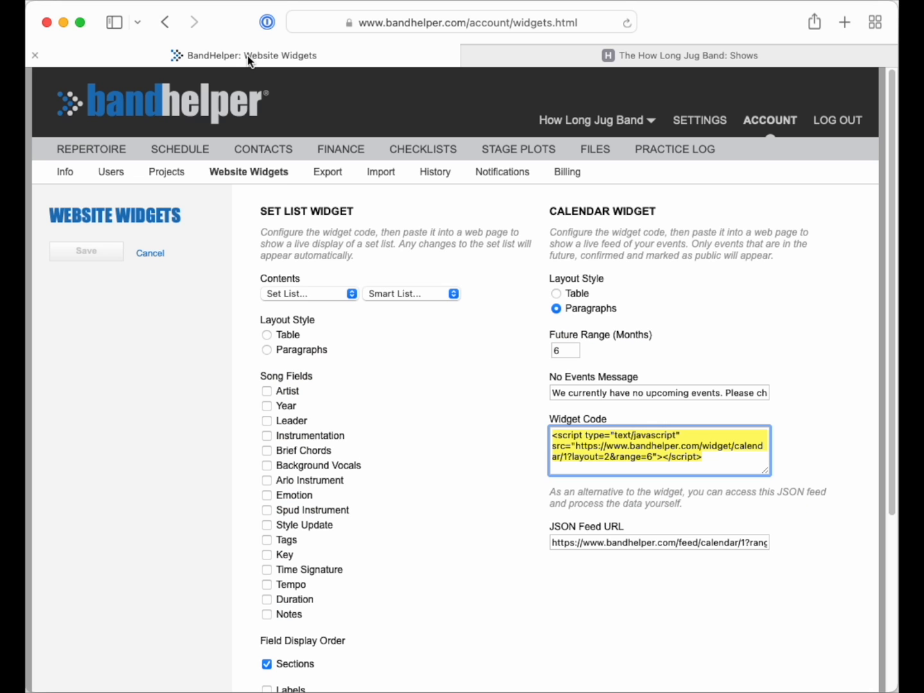
{"action": "left_click", "coordinate": [166, 150]}
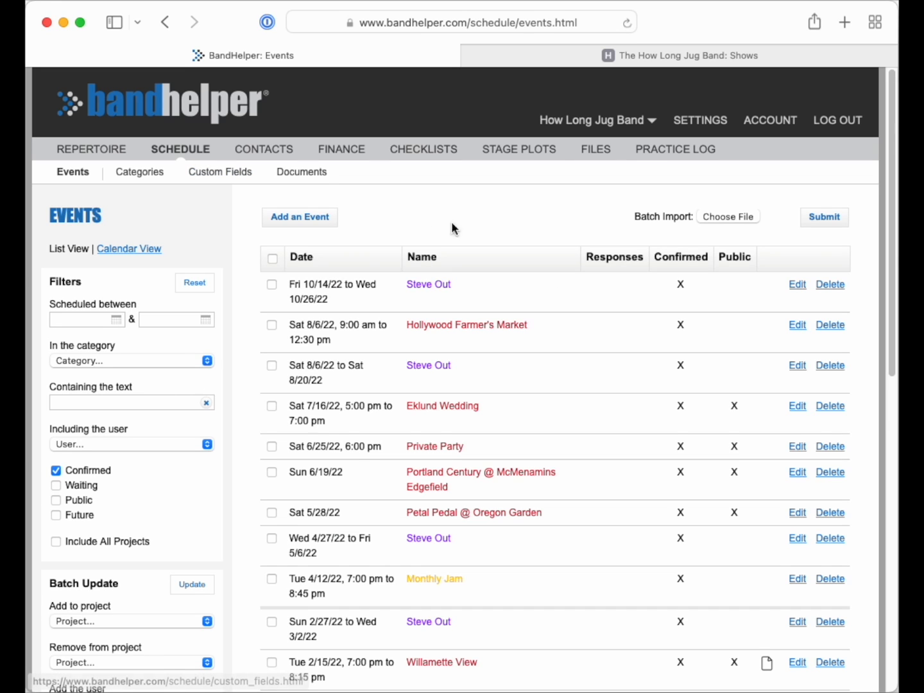
Mark the Hollywood Farmer's Market event Public, with Free / all ages pricing, and save it.
{"action": "left_click", "coordinate": [797, 326]}
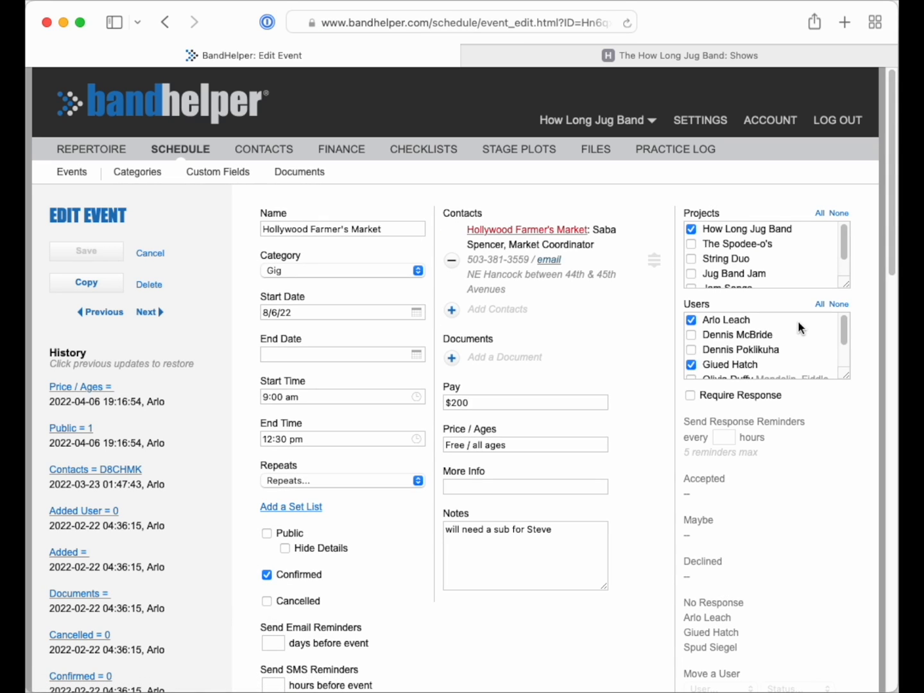
{"action": "left_click", "coordinate": [282, 534]}
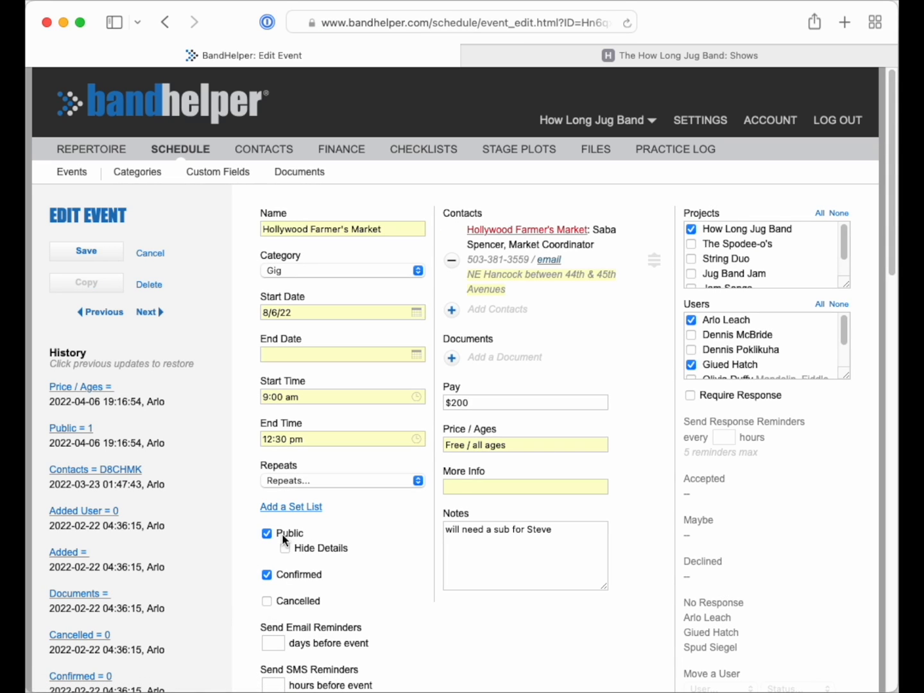
{"action": "triple_click", "coordinate": [523, 442]}
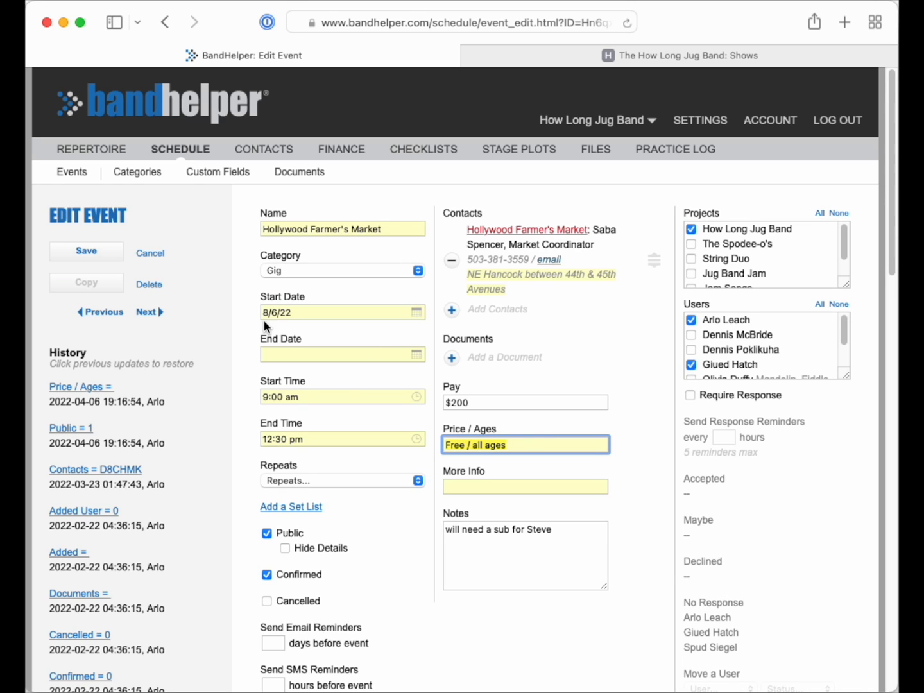
{"action": "left_click", "coordinate": [93, 251]}
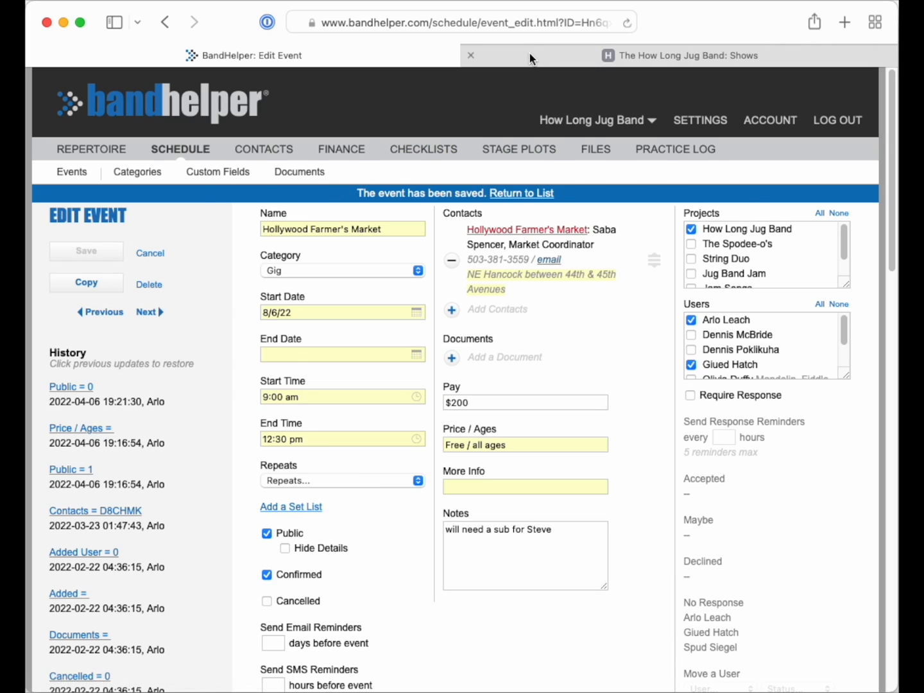
Reload the band website's Shows page so the 8/6/22 farmer's market show appears.
{"action": "left_click", "coordinate": [529, 54]}
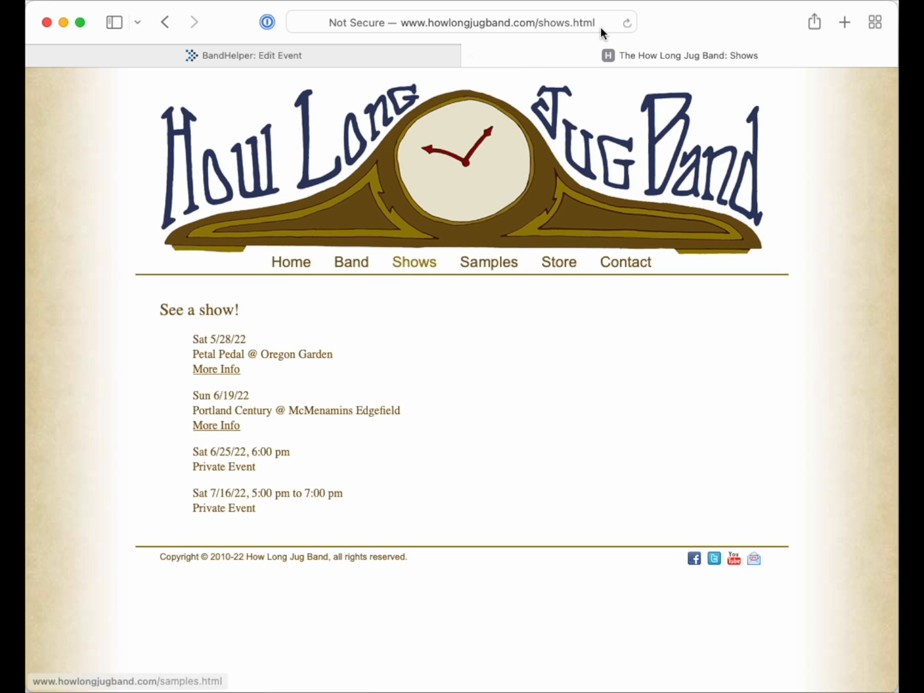
{"action": "left_click", "coordinate": [627, 23]}
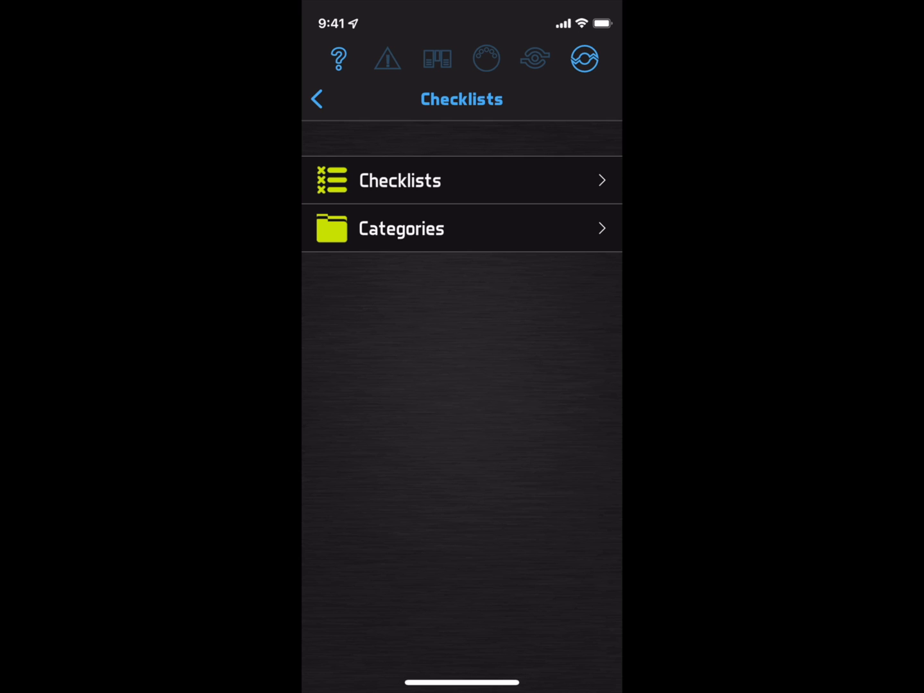
Look over the items in the Equipment to Pack checklist, then return to the checklists.
{"action": "left_click", "coordinate": [401, 181]}
{"action": "left_click", "coordinate": [404, 180]}
{"action": "left_click", "coordinate": [401, 180]}
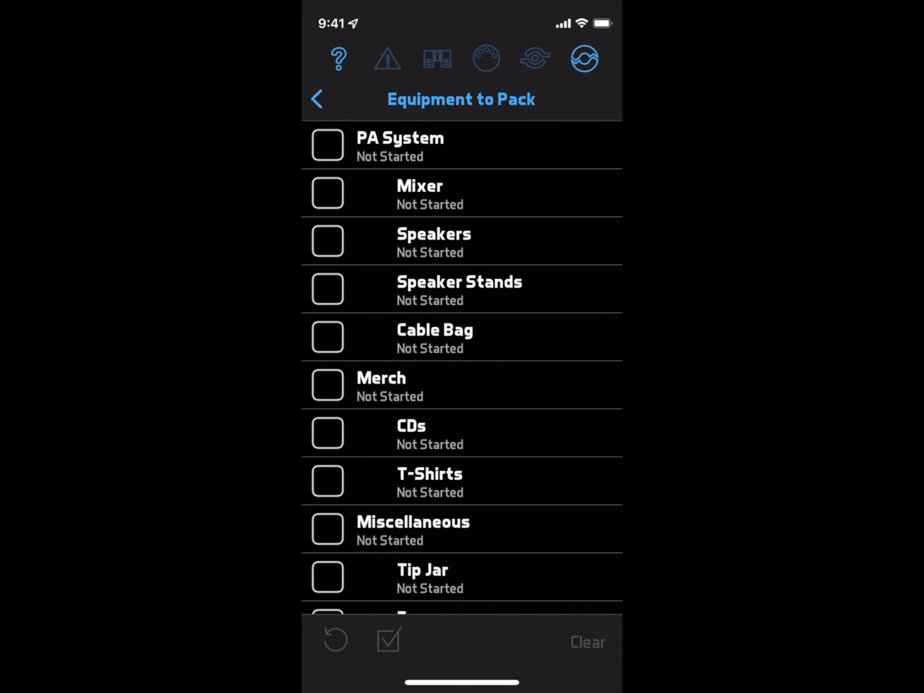
{"action": "left_click", "coordinate": [315, 99]}
{"action": "left_click", "coordinate": [317, 100]}
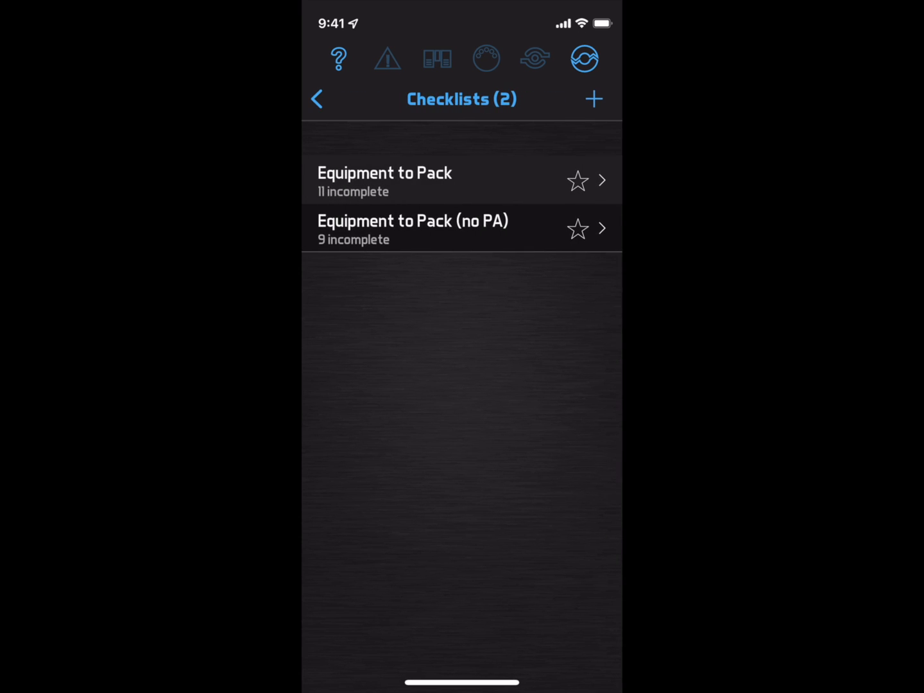
Tick Cable Bag and Vocal Mic on Equipment to Pack (no PA), then clear all its checkboxes.
{"action": "left_click", "coordinate": [413, 228]}
{"action": "left_click", "coordinate": [400, 180]}
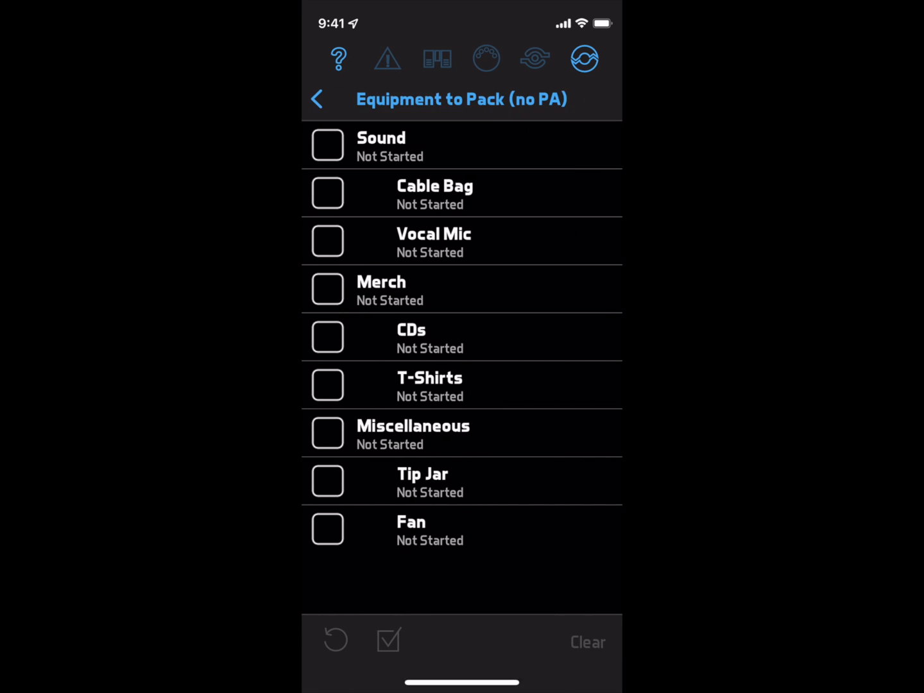
{"action": "left_click", "coordinate": [328, 193]}
{"action": "left_click", "coordinate": [327, 240]}
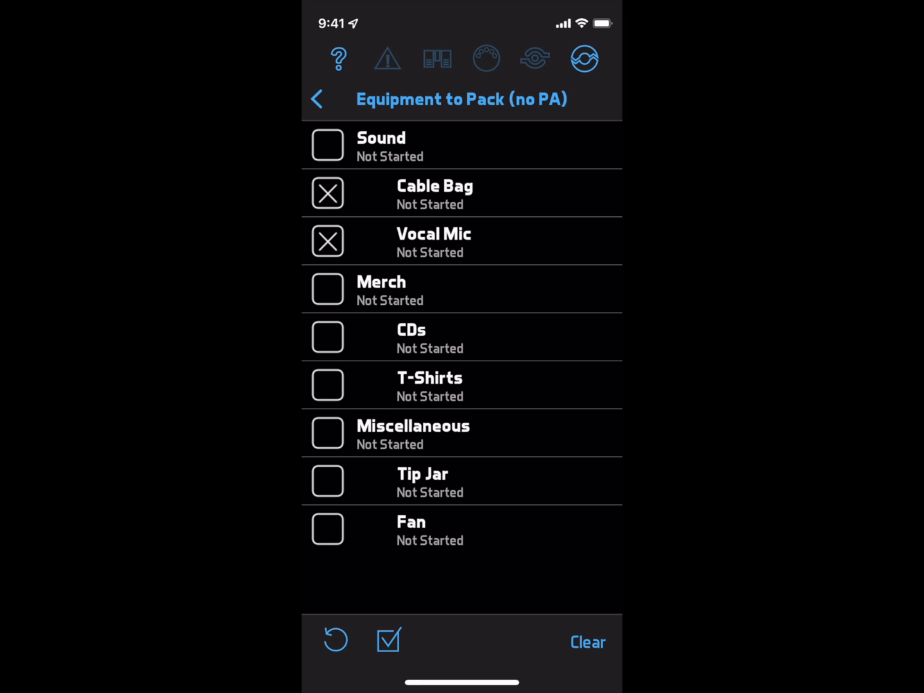
{"action": "left_click", "coordinate": [587, 641]}
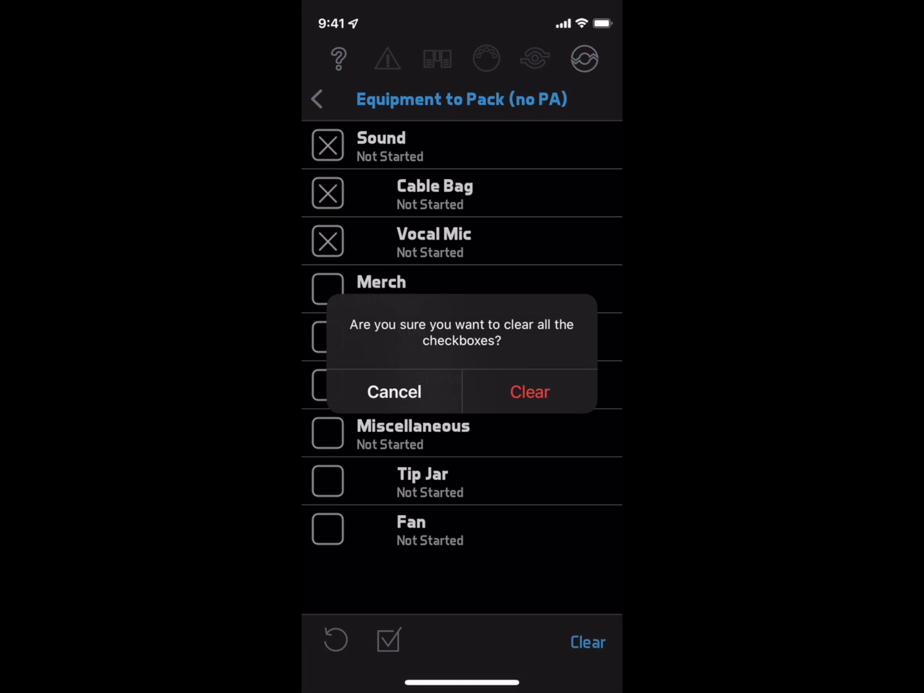
{"action": "left_click", "coordinate": [530, 390]}
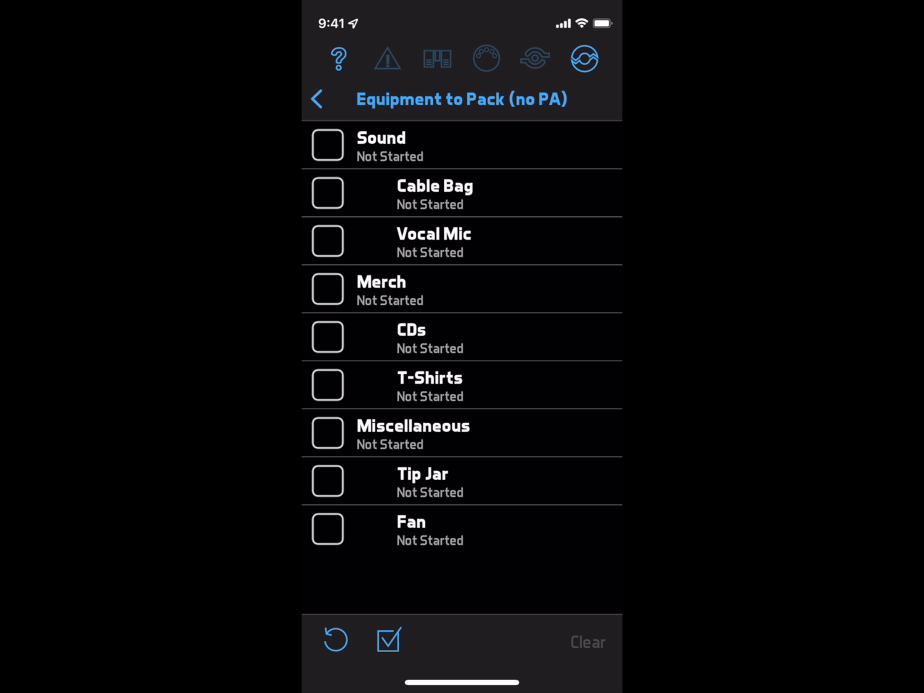
{"action": "left_click", "coordinate": [316, 99]}
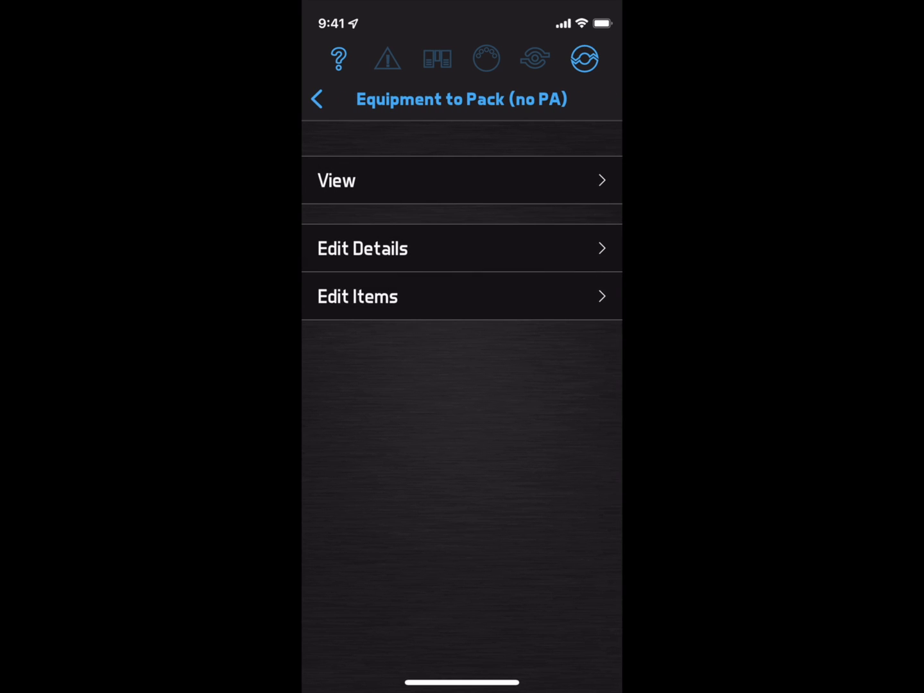
Add a new checklist and name it Album Release in its details.
{"action": "left_click", "coordinate": [317, 99]}
{"action": "left_click", "coordinate": [594, 99]}
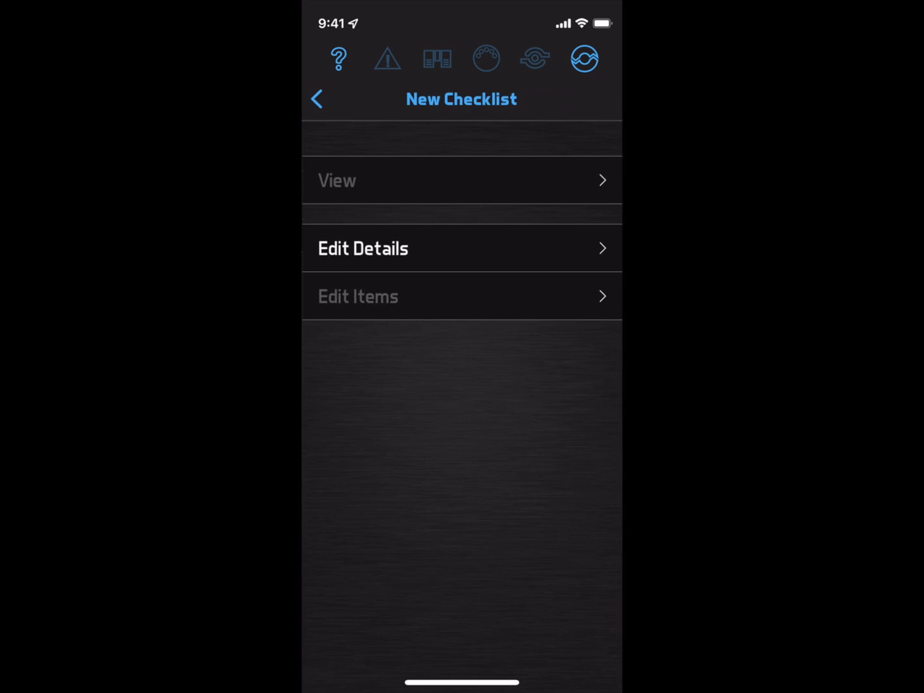
{"action": "left_click", "coordinate": [363, 248]}
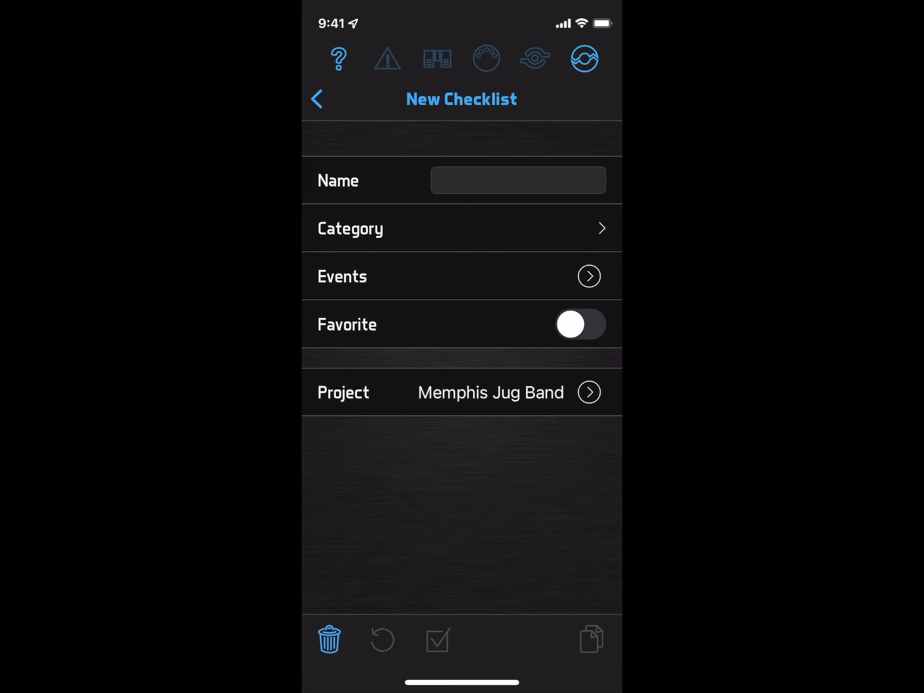
{"action": "type", "text": "Album Release"}
{"action": "left_click", "coordinate": [586, 100]}
{"action": "left_click", "coordinate": [316, 99]}
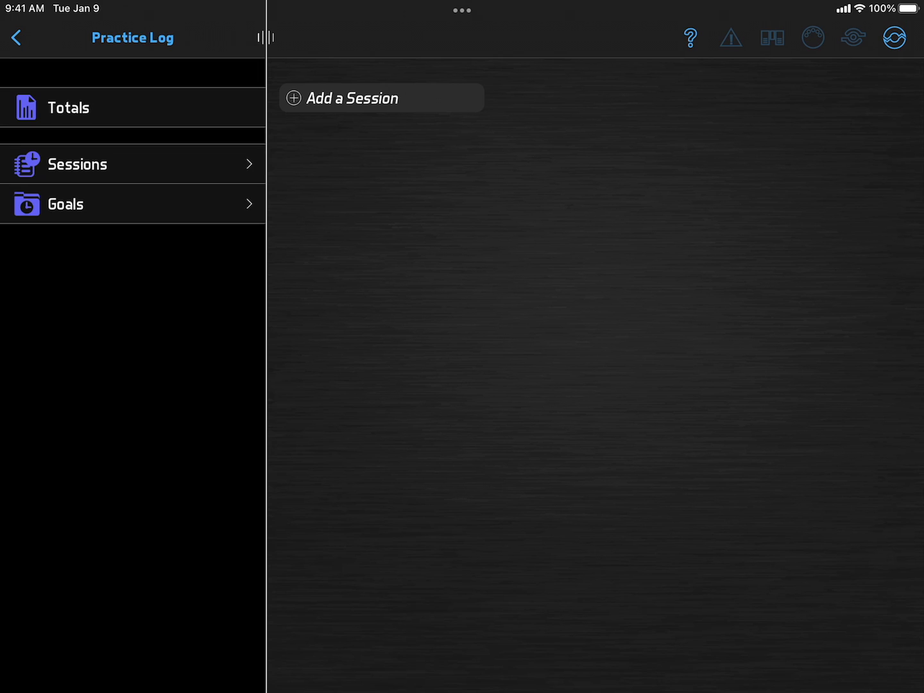
Create a Harmonies practice goal with sort order 2 in the Goals list.
{"action": "left_click", "coordinate": [65, 204]}
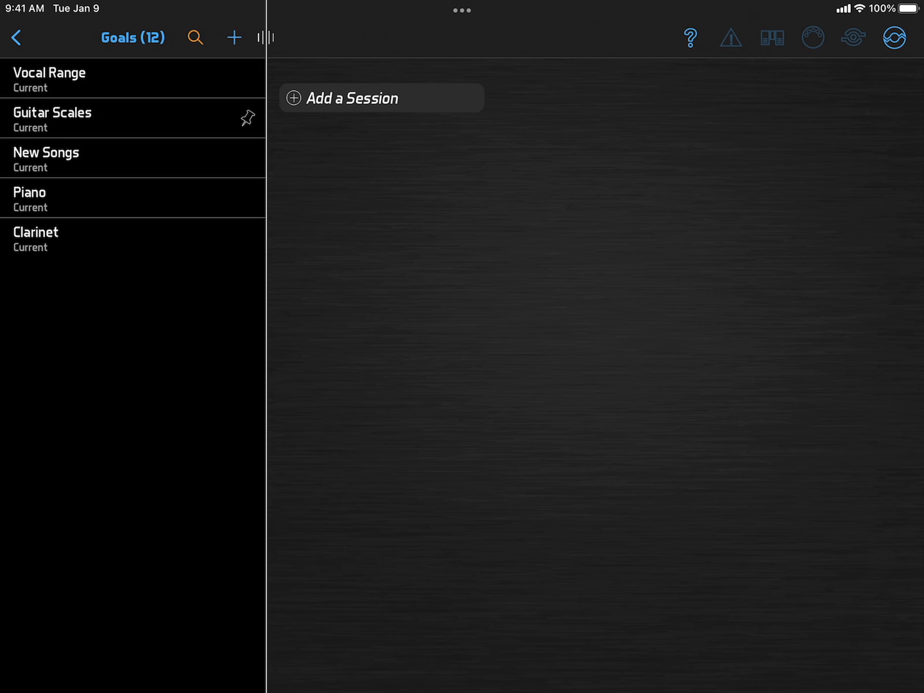
{"action": "left_click", "coordinate": [234, 38]}
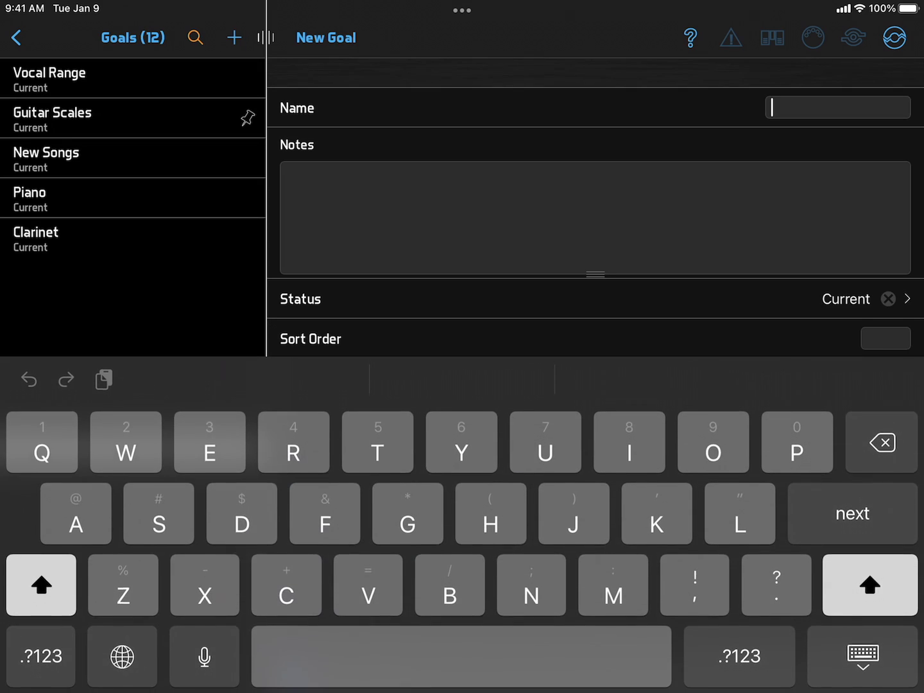
{"action": "type", "text": "Harmonies"}
{"action": "left_click", "coordinate": [862, 654]}
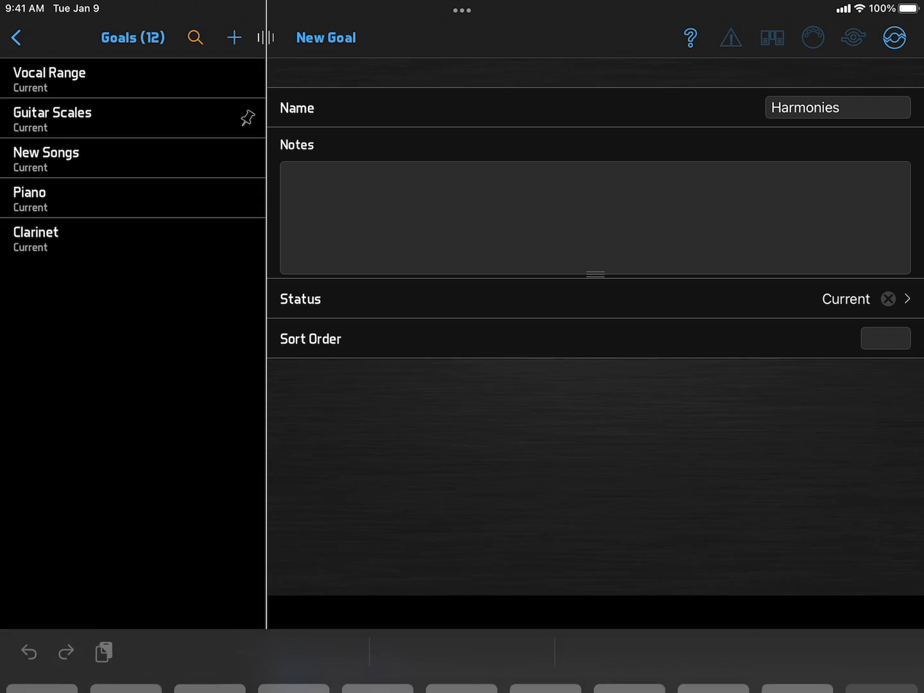
{"action": "left_click", "coordinate": [885, 338]}
{"action": "type", "text": "2"}
{"action": "left_click", "coordinate": [883, 655]}
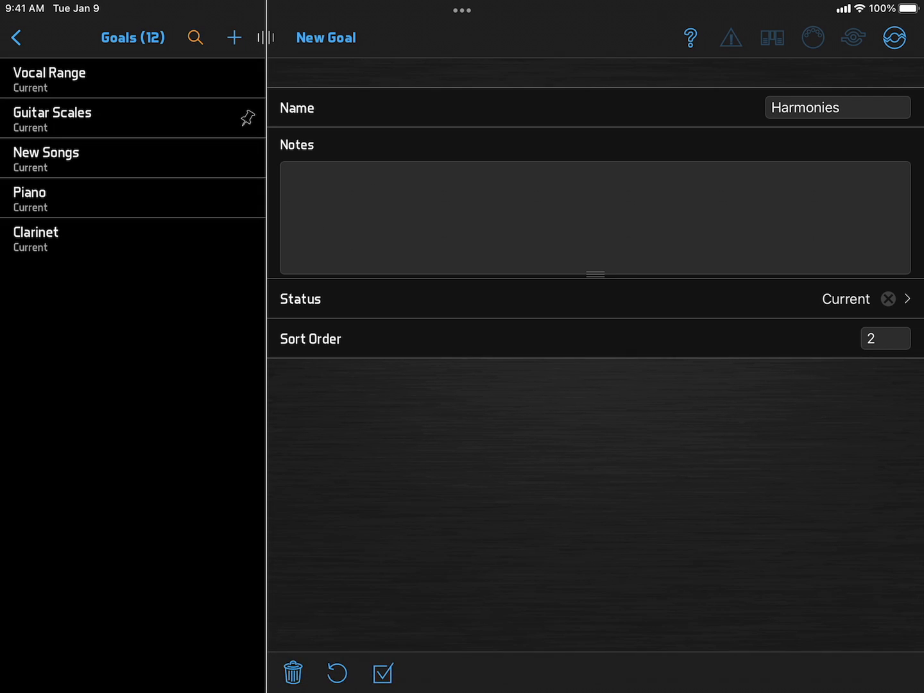
{"action": "left_click", "coordinate": [384, 674]}
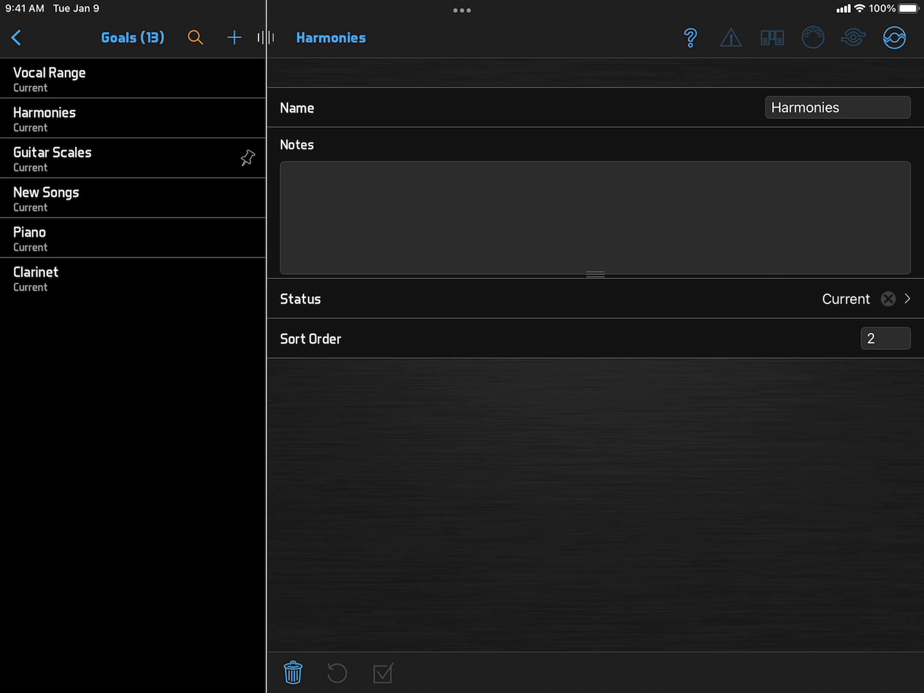
Log a 4/6/22 session with 10 minutes Vocal Range and 20 minutes Harmonies, saving it.
{"action": "left_click", "coordinate": [16, 37]}
{"action": "left_click", "coordinate": [381, 97]}
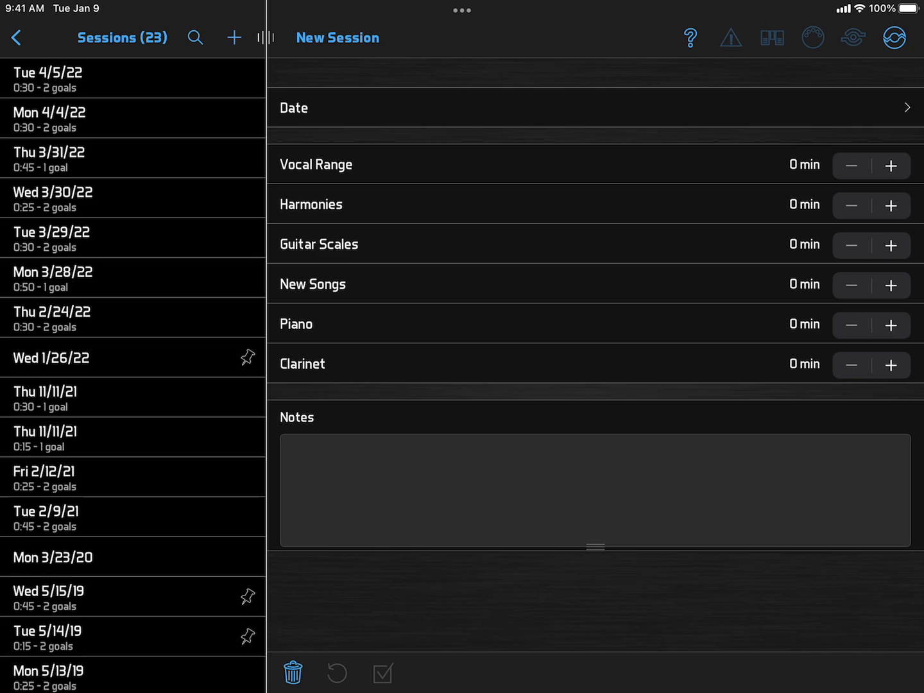
{"action": "left_click", "coordinate": [596, 108]}
{"action": "left_click", "coordinate": [694, 122]}
{"action": "left_click", "coordinate": [891, 165]}
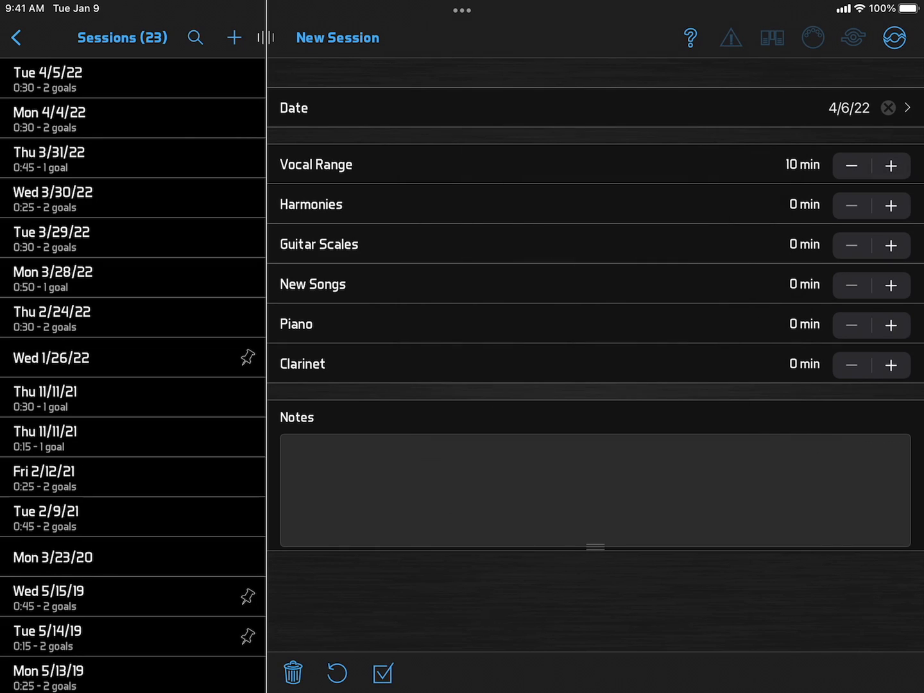
{"action": "left_click", "coordinate": [890, 205]}
{"action": "left_click", "coordinate": [16, 37]}
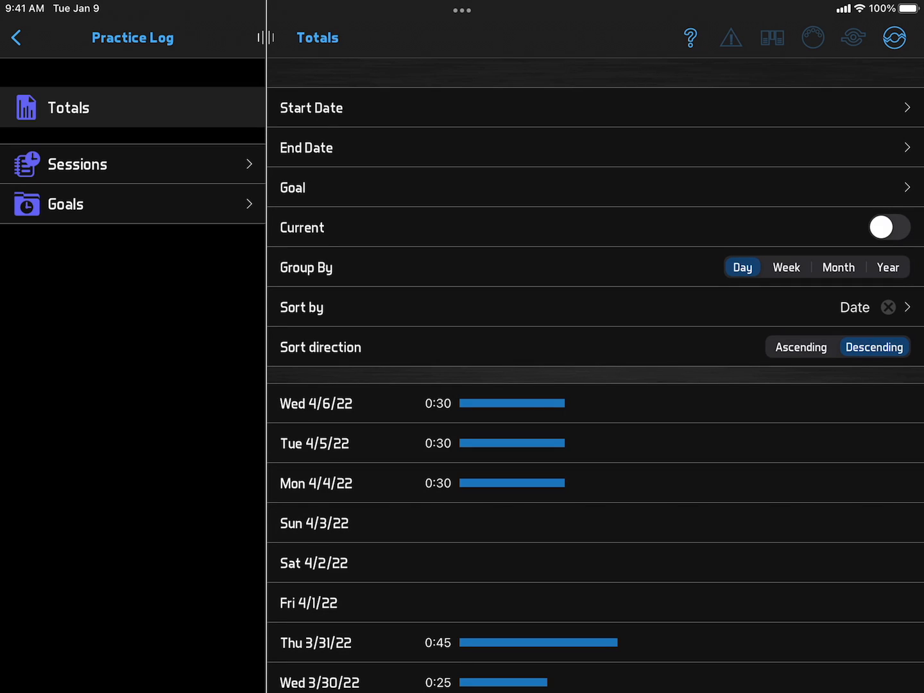
Step the Totals grouping through week and month to year (4:30 for 2022).
{"action": "left_click", "coordinate": [786, 267]}
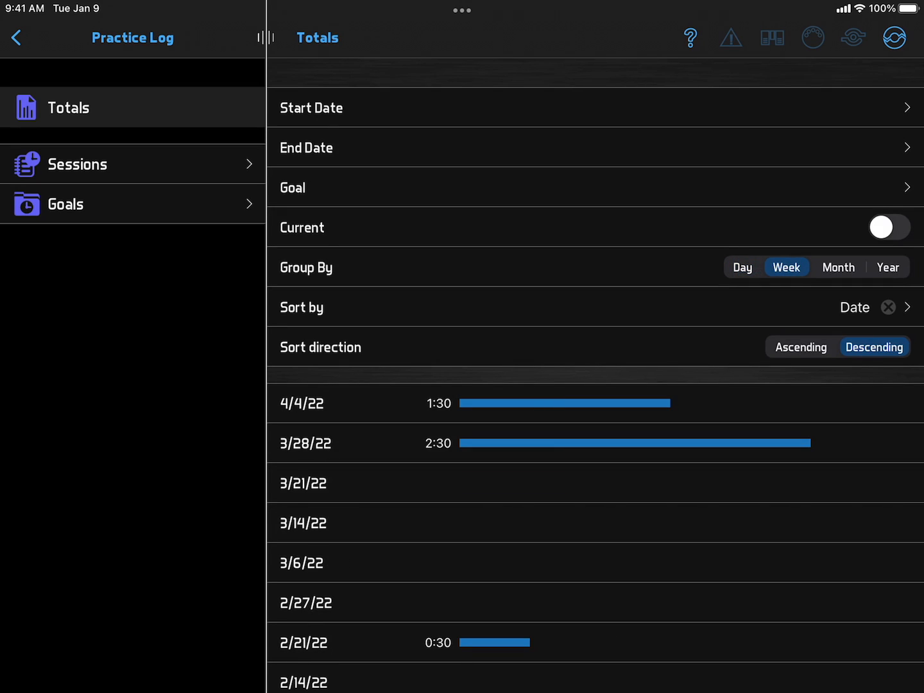
{"action": "left_click", "coordinate": [838, 267]}
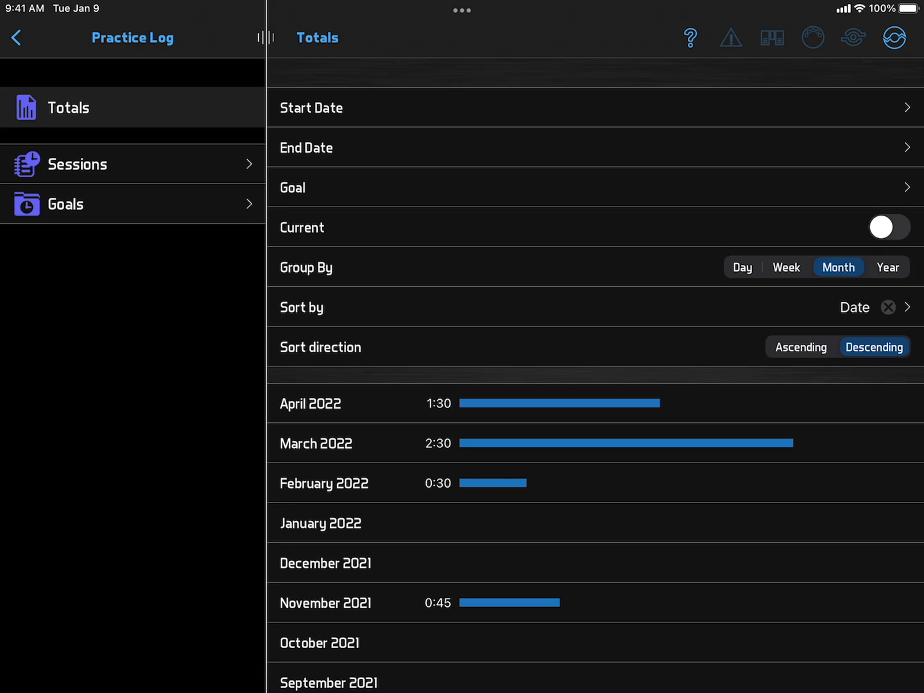
{"action": "left_click", "coordinate": [887, 267]}
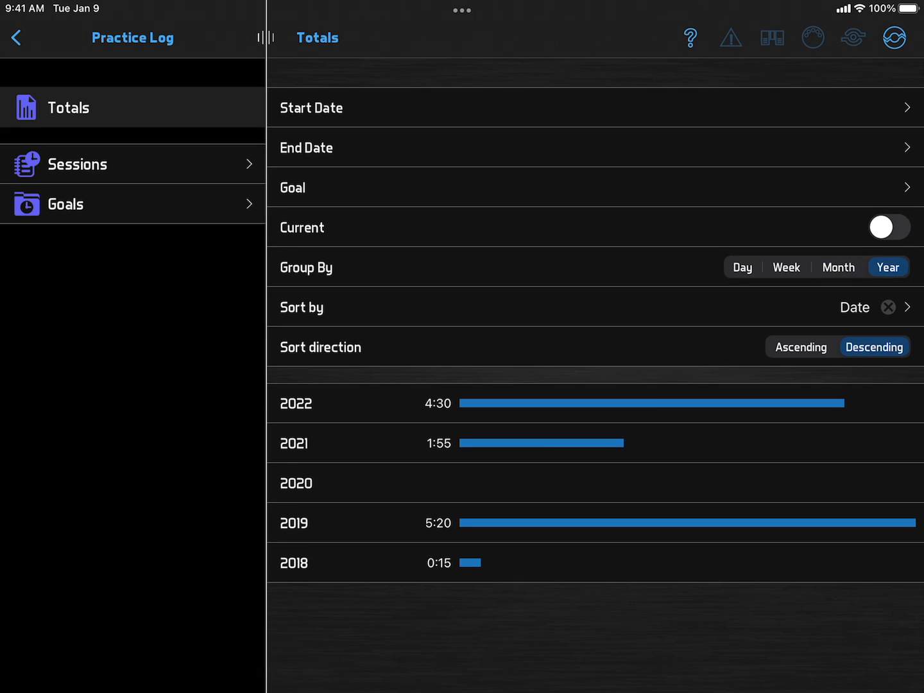